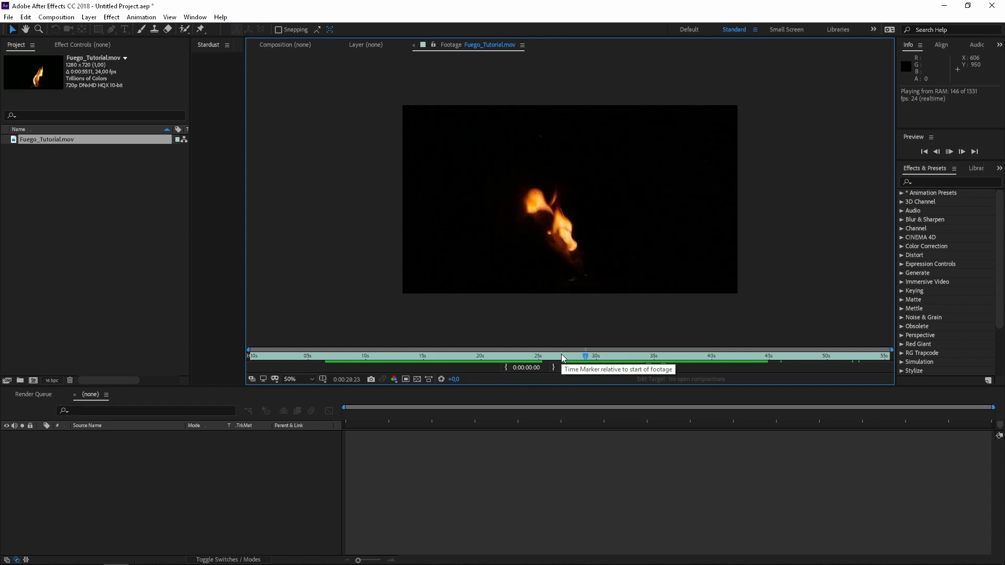
# Play the Fuego_Tutorial.mov footage and check how it jumps from its last frames back to the start
pyautogui.press('space')
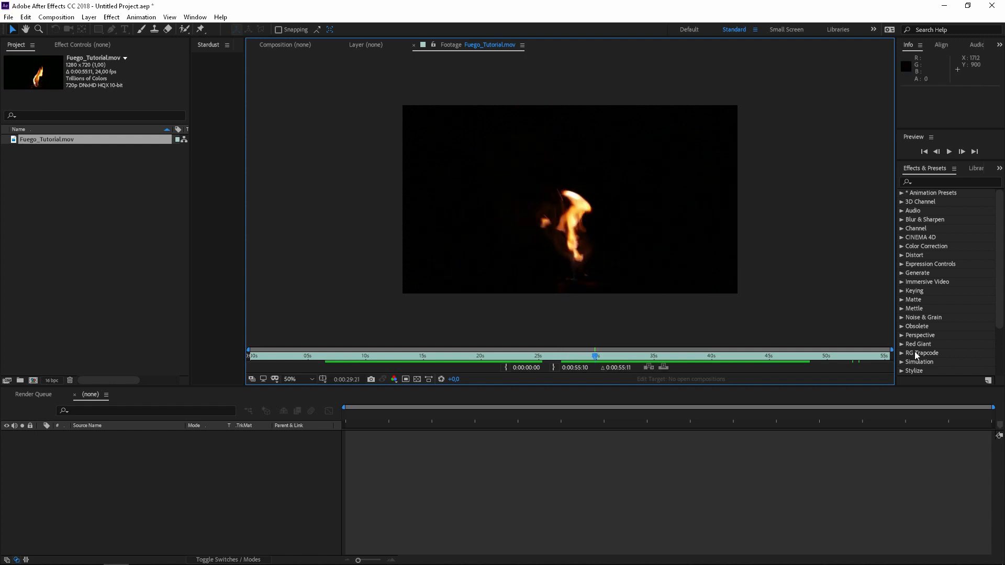
pyautogui.press('space')
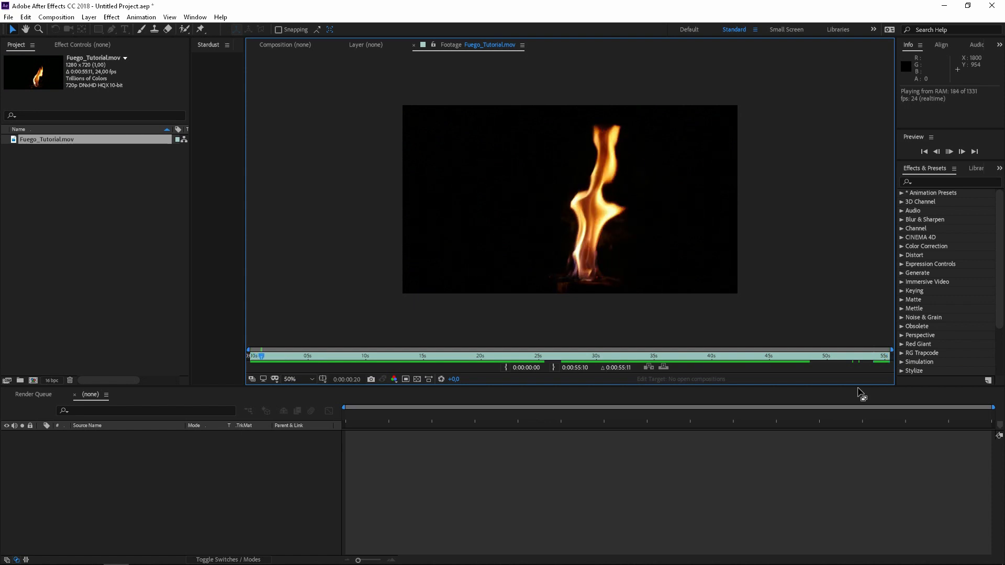
pyautogui.click(875, 356)
pyautogui.press('space')
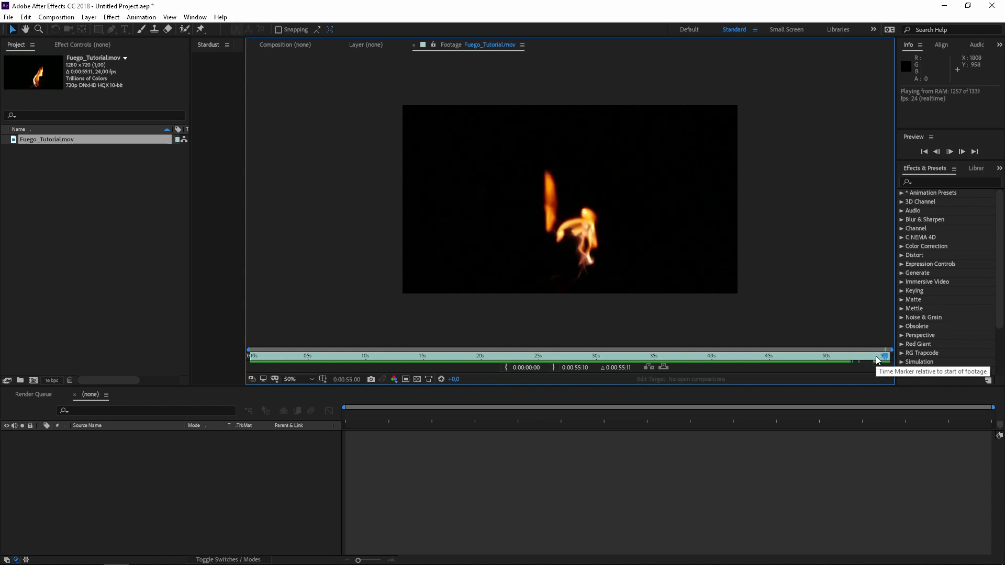
pyautogui.press('space')
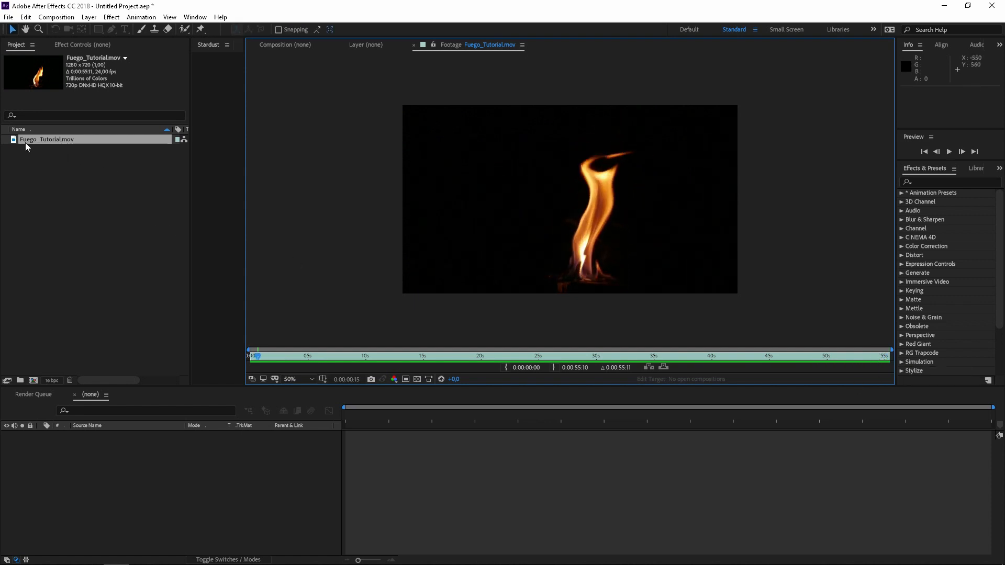
# Create a composition from the Fuego_Tutorial.mov footage and preview its loop starting from 0:00:54:04
pyautogui.moveTo(14, 142); pyautogui.dragTo(34, 381)
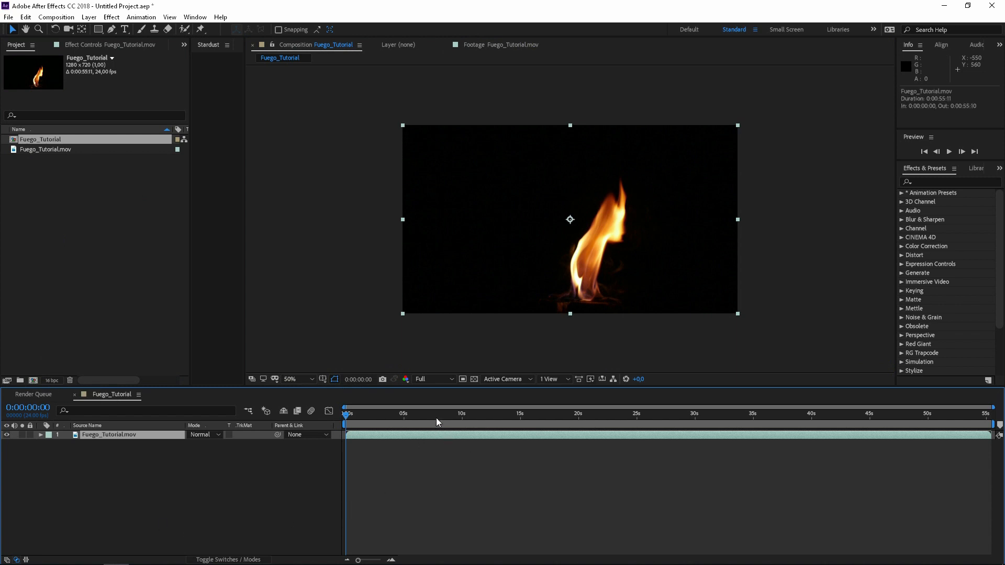
pyautogui.moveTo(437, 418); pyautogui.dragTo(978, 418)
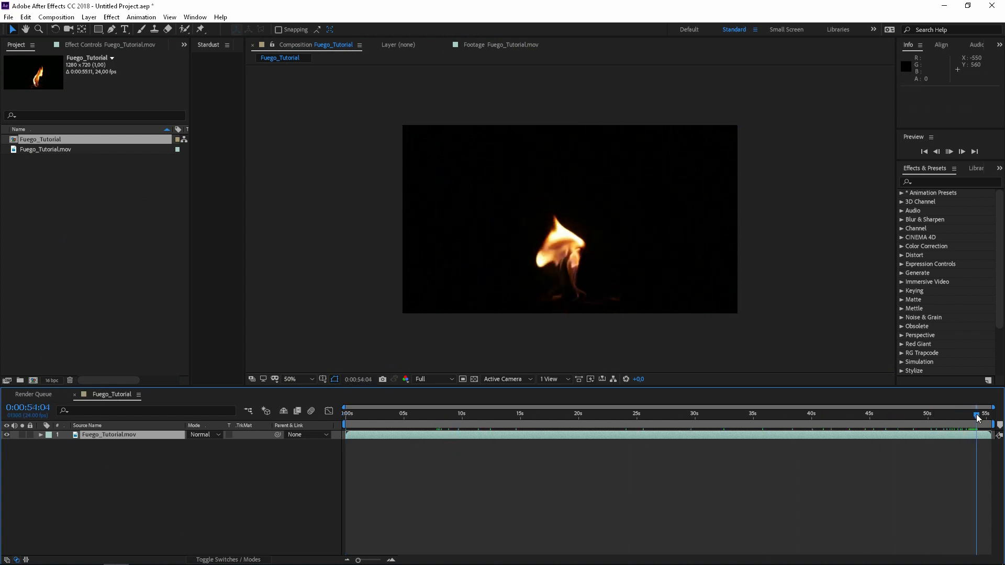
pyautogui.press('space')
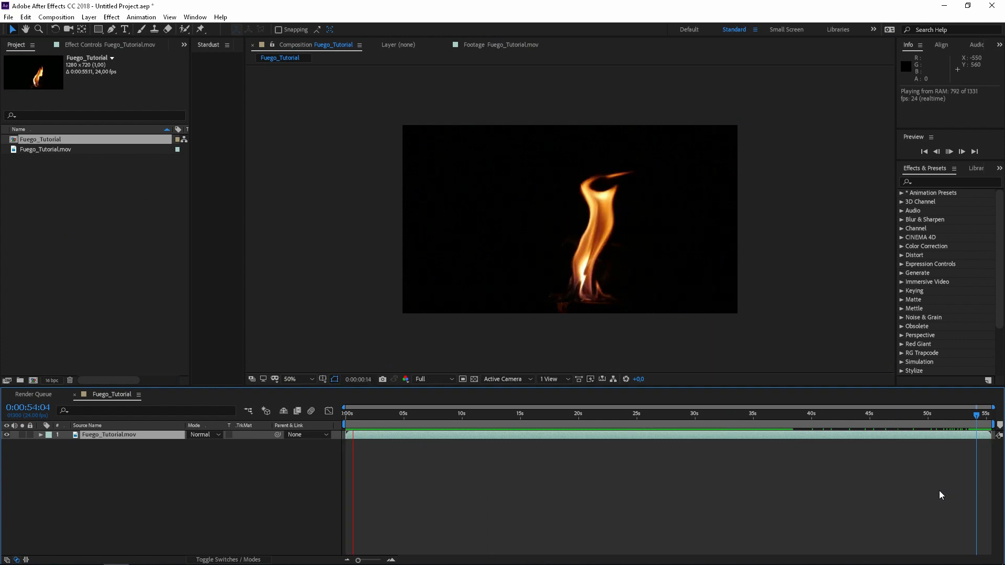
pyautogui.press('space')
# Split the fire layer at 0:00:25:12, move its second half to the start, and place the first half beneath it from 0:00:22:19
pyautogui.click(642, 415)
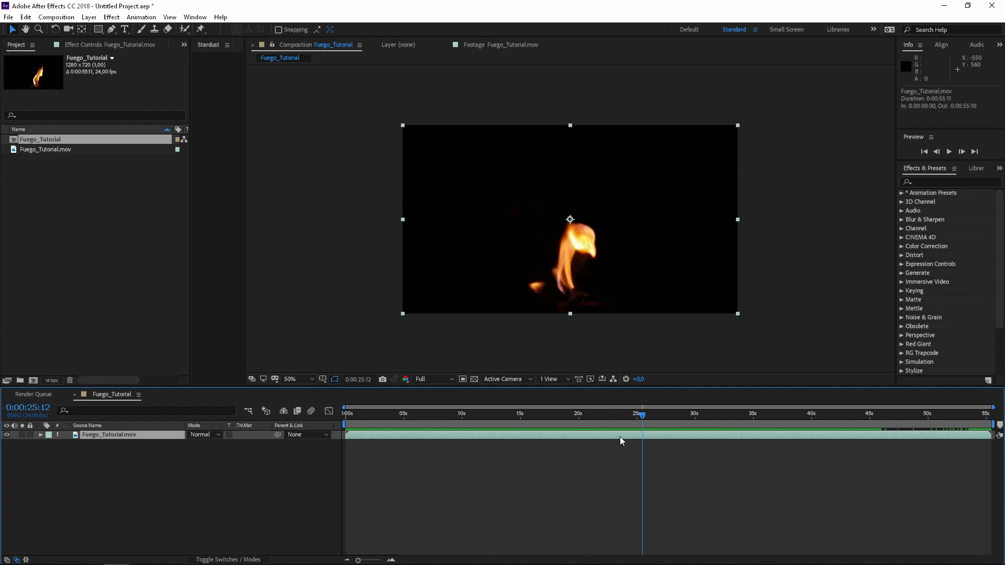
pyautogui.hotkey('ctrl', 'shift', 'd')
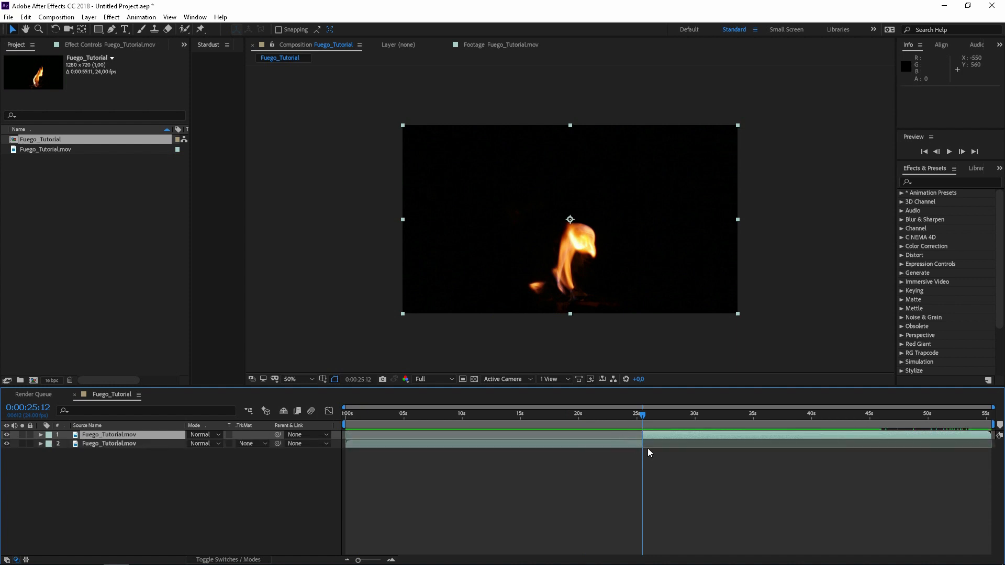
pyautogui.moveTo(654, 434); pyautogui.dragTo(630, 452)
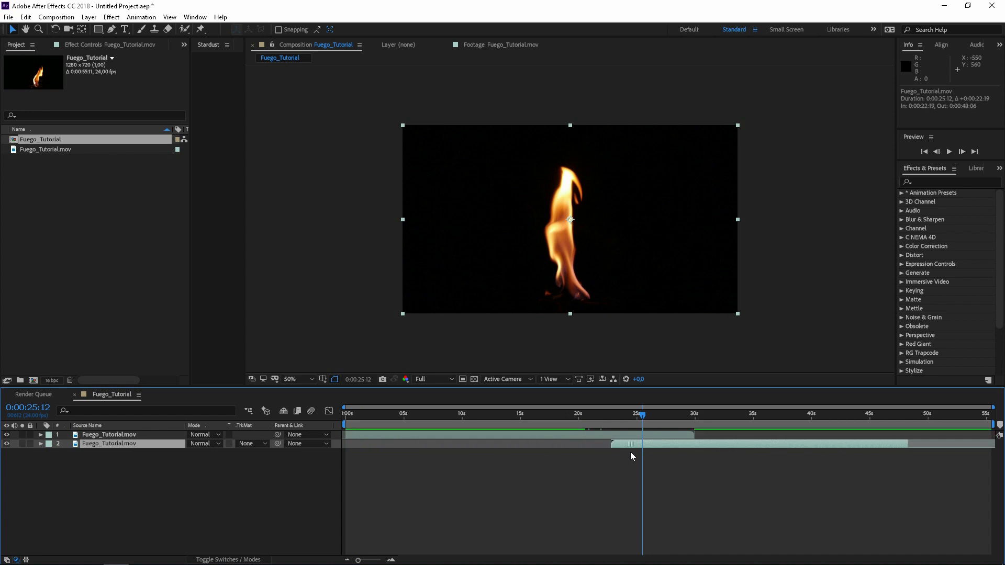
pyautogui.click(619, 415)
pyautogui.moveTo(620, 416); pyautogui.dragTo(656, 416)
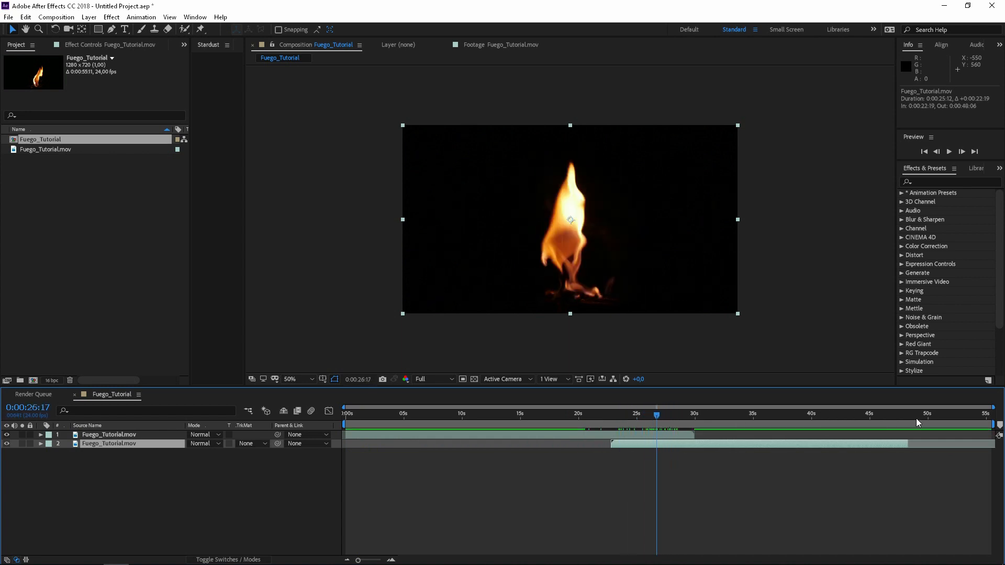
# Keyframe the top layer's opacity from 100% at 0:00:26:17 to 0% at 0:00:29:22
pyautogui.click(635, 435)
pyautogui.press('t')
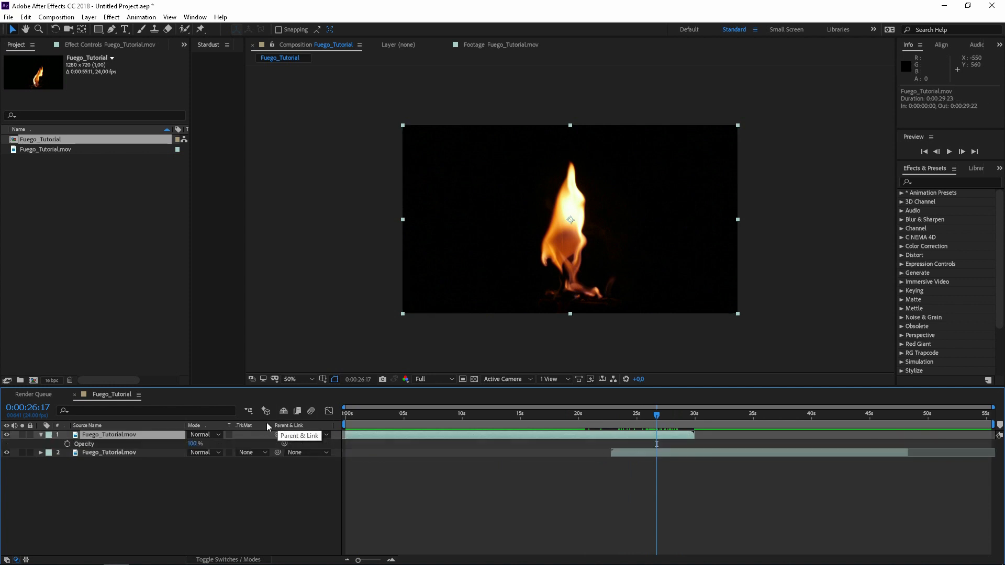
pyautogui.click(68, 444)
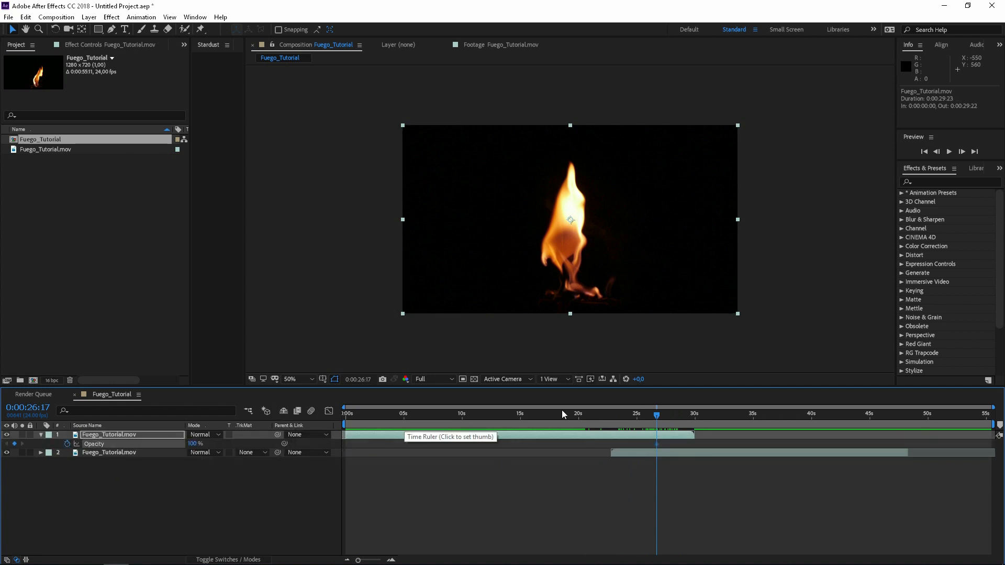
pyautogui.click(680, 414)
pyautogui.moveTo(680, 414); pyautogui.dragTo(694, 413)
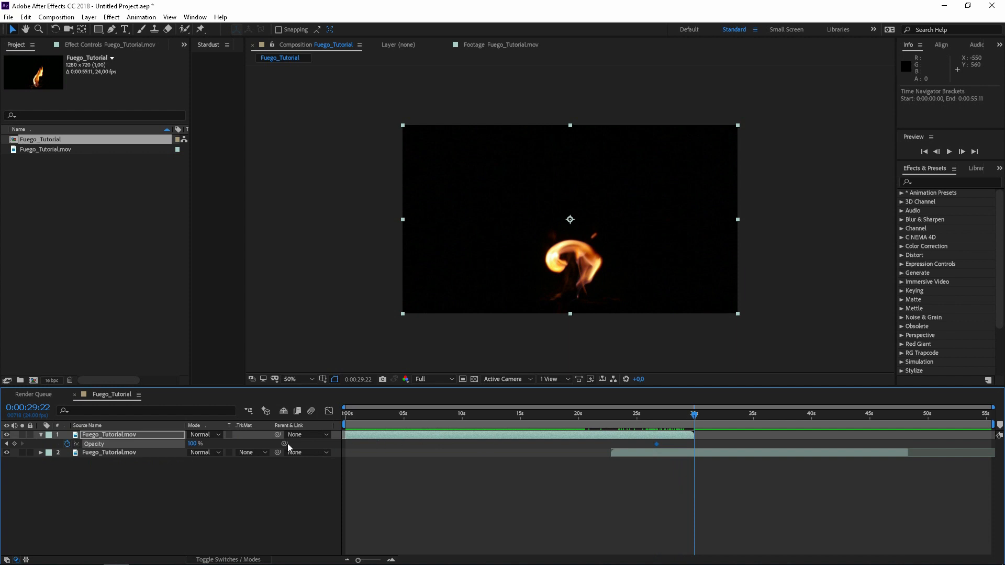
pyautogui.moveTo(196, 445); pyautogui.dragTo(157, 446)
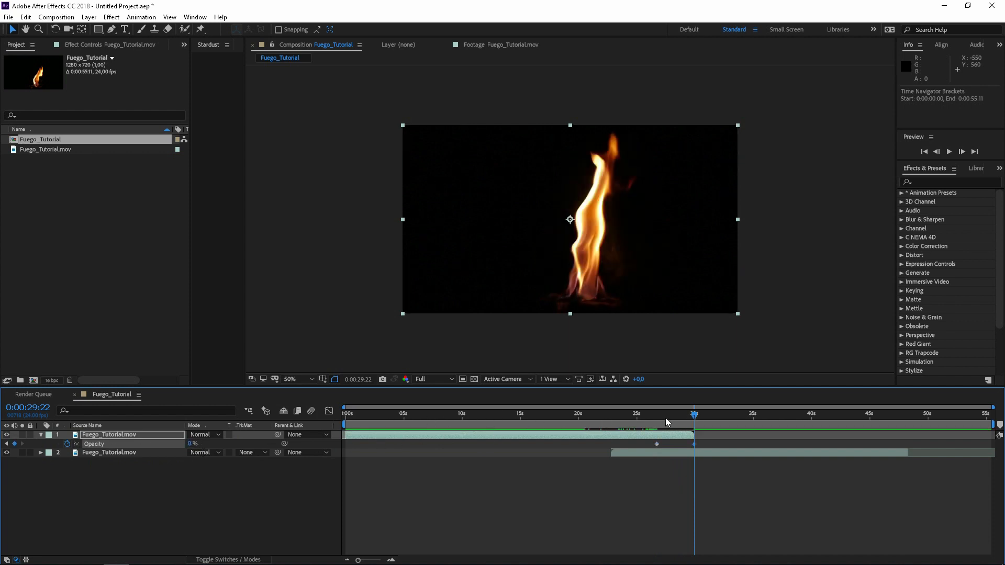
# Shift both opacity keyframes earlier so the fade starts at 0:00:24:14, and preview the crossfade
pyautogui.moveTo(711, 443); pyautogui.dragTo(630, 446)
pyautogui.click(631, 413)
pyautogui.press('space')
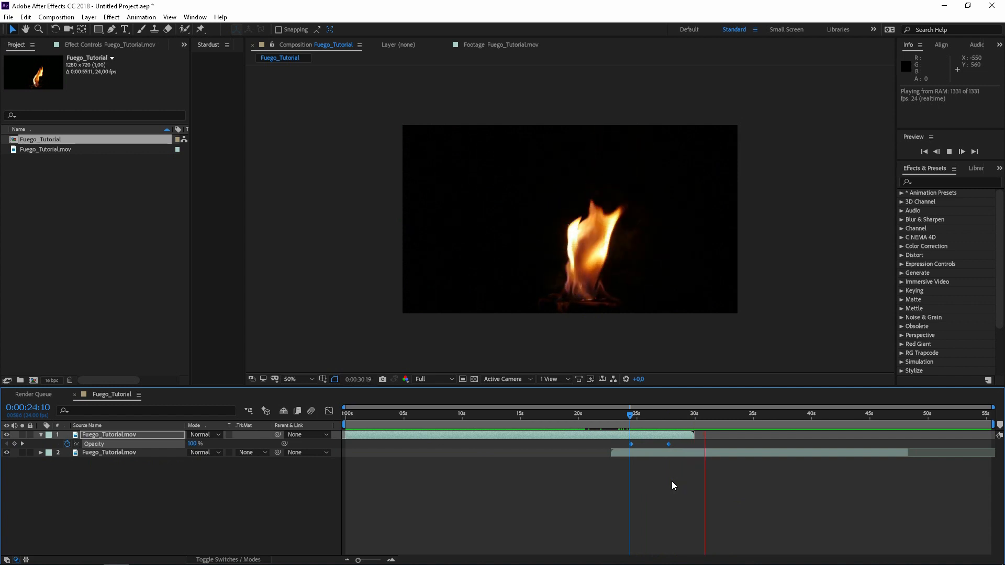
pyautogui.press('space')
# End the work area at 0:00:48:06, where the lower layer finishes, and preview the loop point and crossfade
pyautogui.moveTo(741, 417); pyautogui.dragTo(902, 418)
pyautogui.press('n')
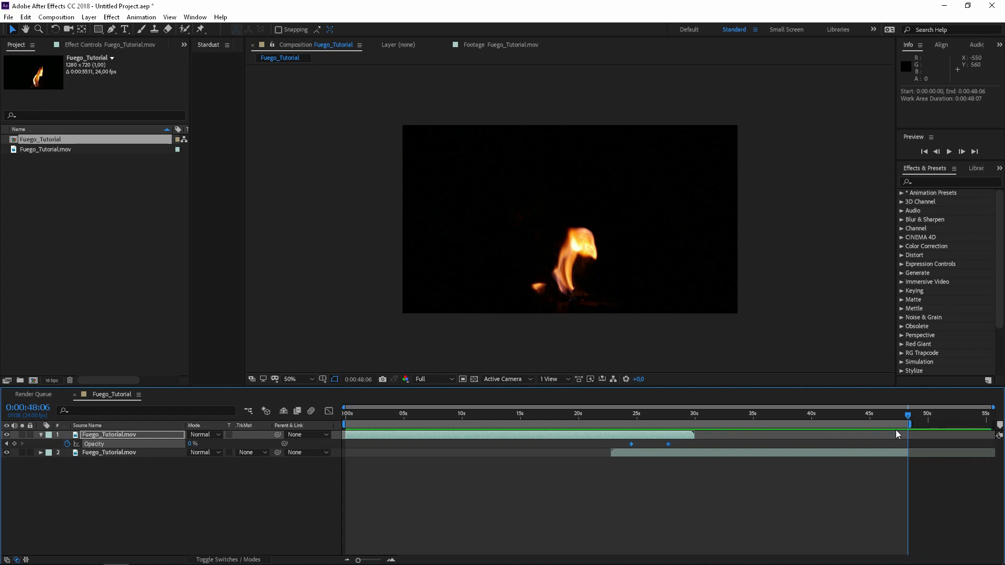
pyautogui.click(894, 415)
pyautogui.press('space')
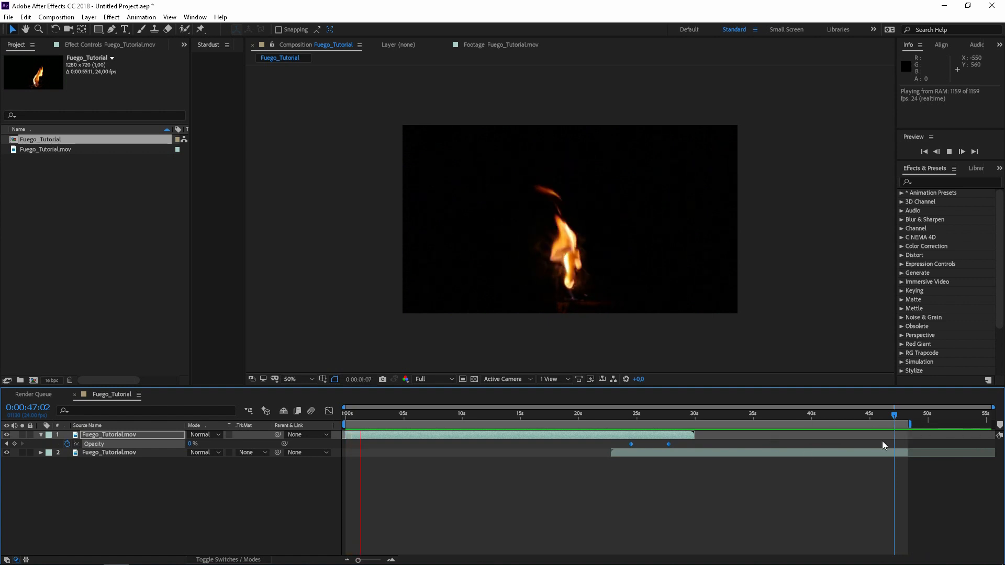
pyautogui.click(618, 416)
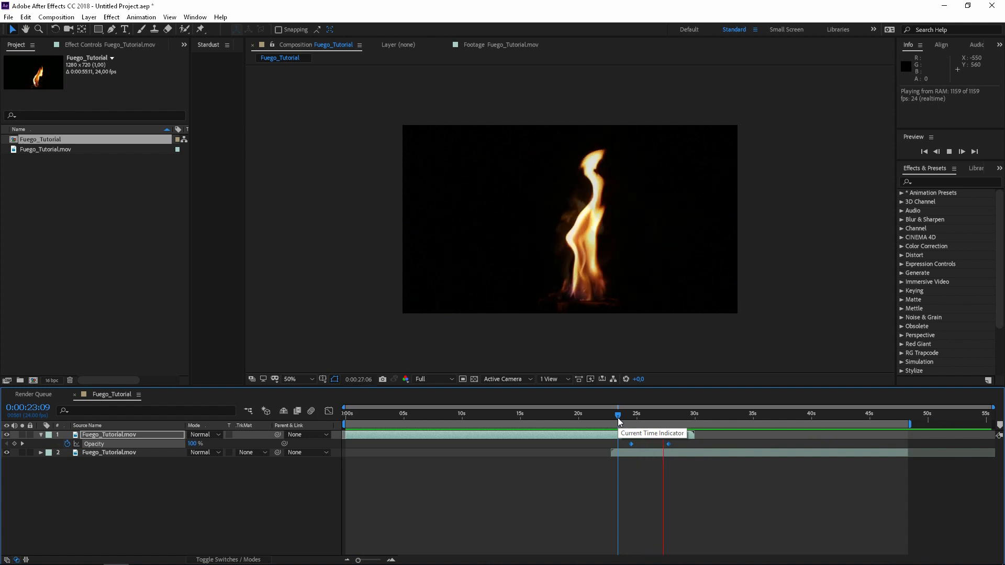
pyautogui.press('space')
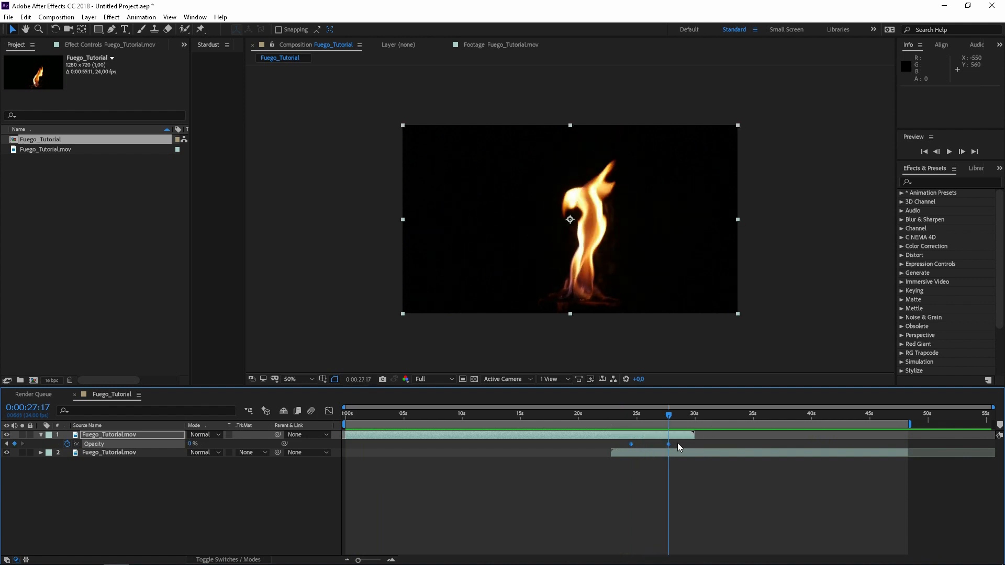
# Remove the top layer's opacity keyframes and set its opacity to 60% to see both flames
pyautogui.click(631, 444)
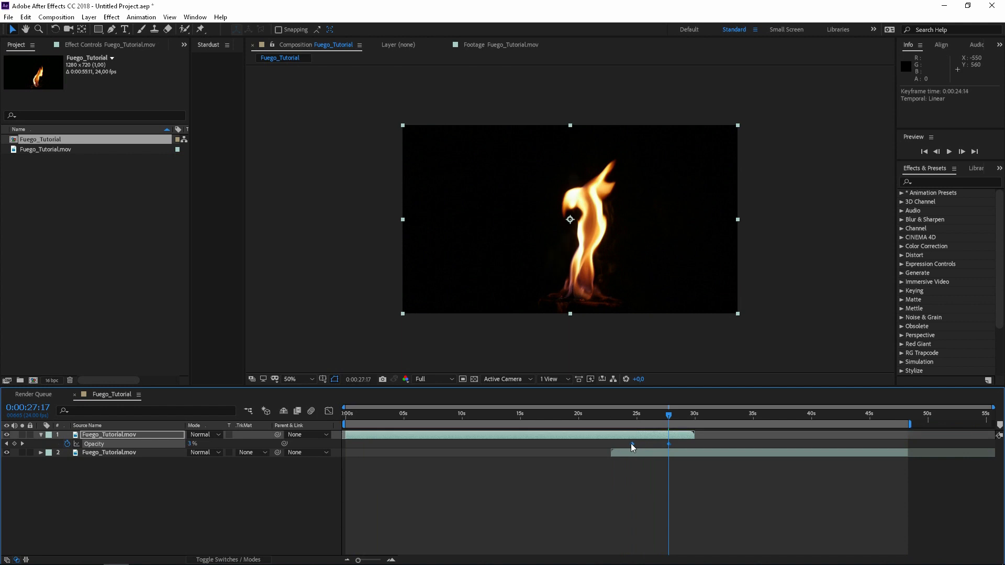
pyautogui.click(66, 444)
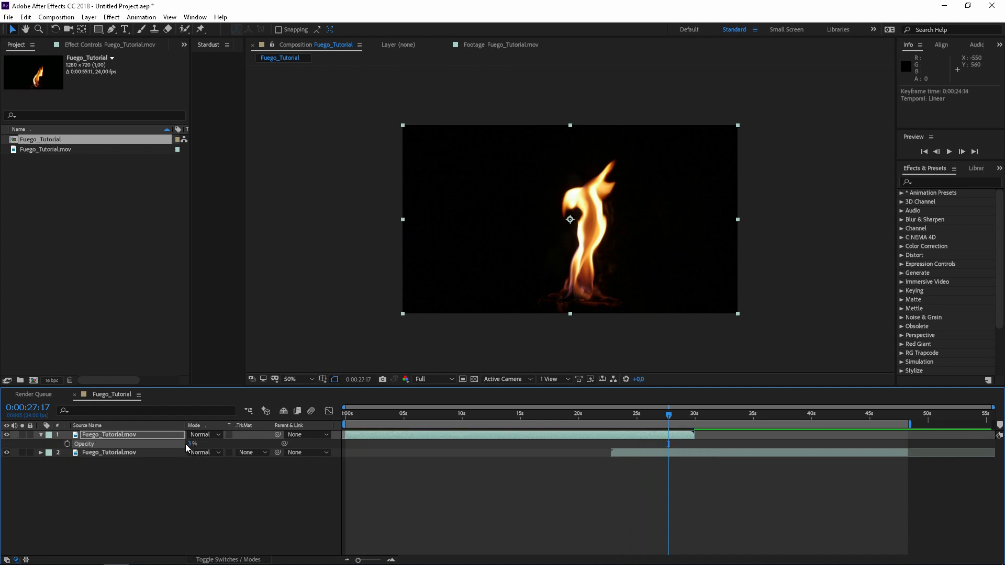
pyautogui.moveTo(190, 443); pyautogui.dragTo(207, 444)
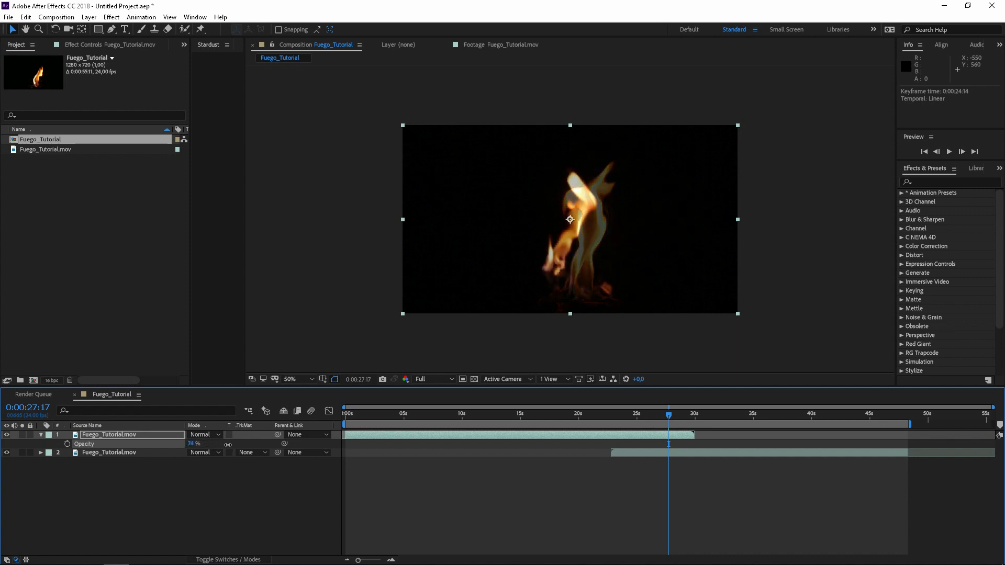
# Slide the lower fire layer to start at 0:00:10:04 so the flames of both layers match around 0:00:20
pyautogui.moveTo(546, 416); pyautogui.dragTo(575, 415)
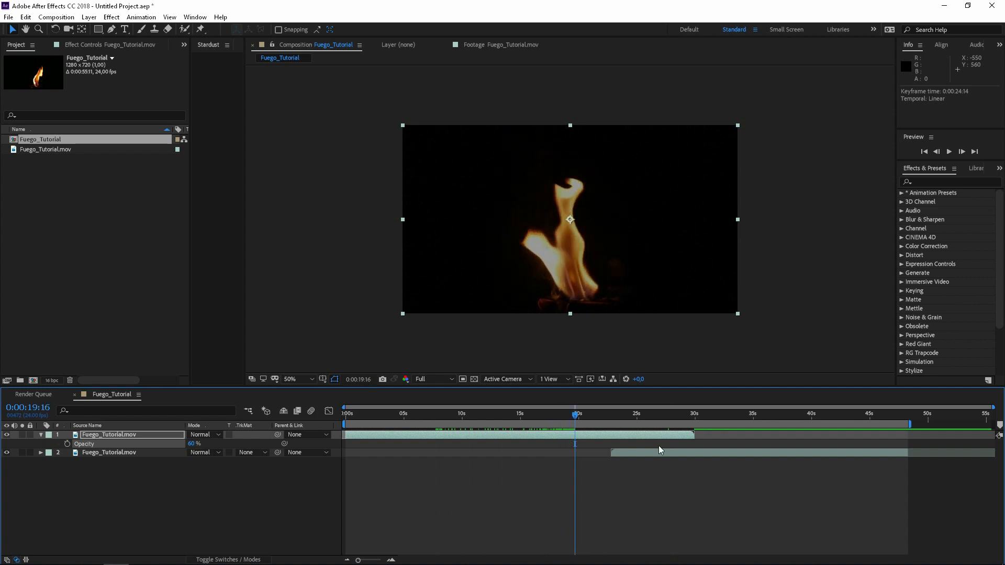
pyautogui.moveTo(658, 453); pyautogui.dragTo(511, 451)
pyautogui.moveTo(575, 415); pyautogui.dragTo(601, 414)
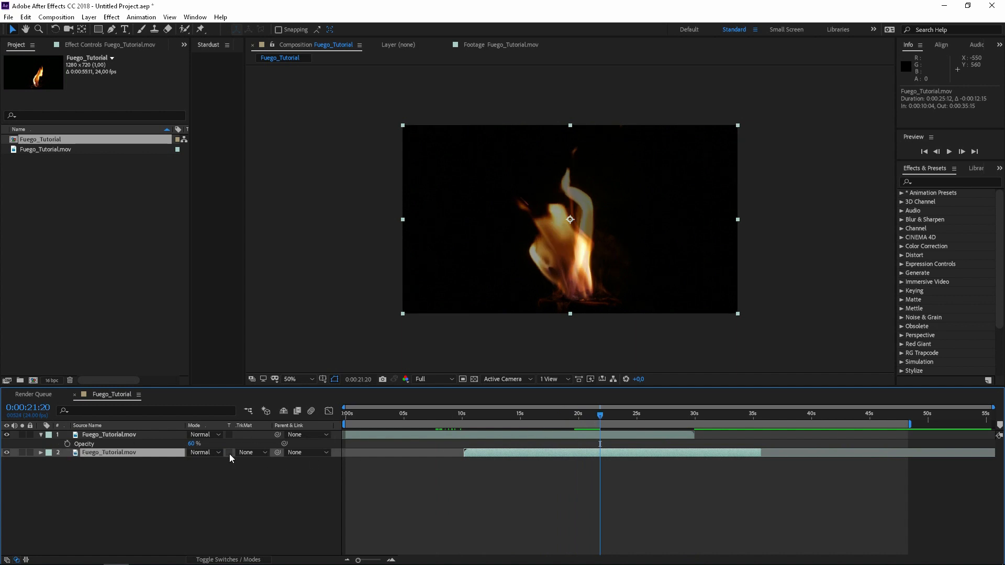
# Keyframe the top layer's opacity from 100% at 0:00:19:16 to 0% at 0:00:21:20 and preview the crossfade
pyautogui.moveTo(192, 444); pyautogui.dragTo(245, 432)
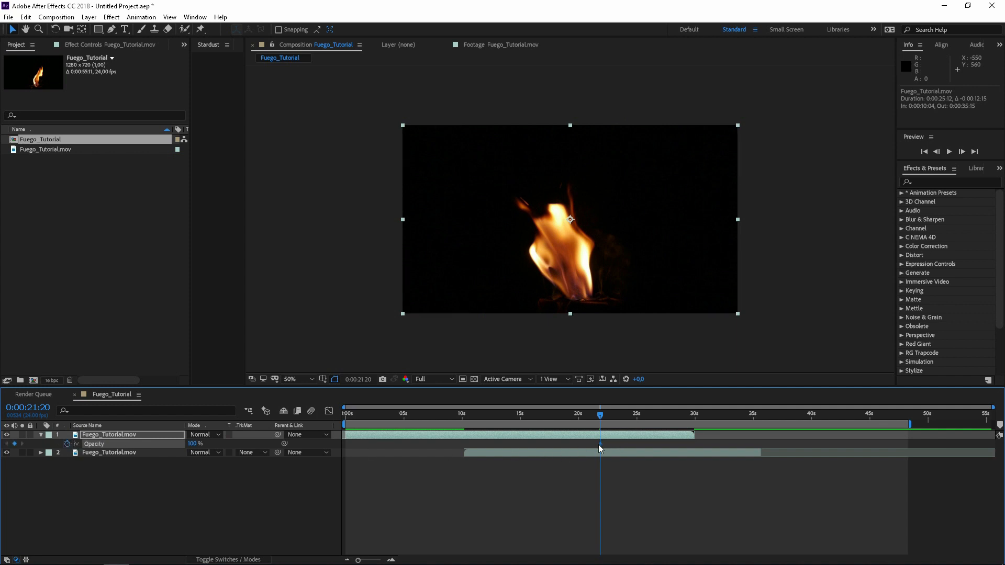
pyautogui.moveTo(600, 444); pyautogui.dragTo(576, 445)
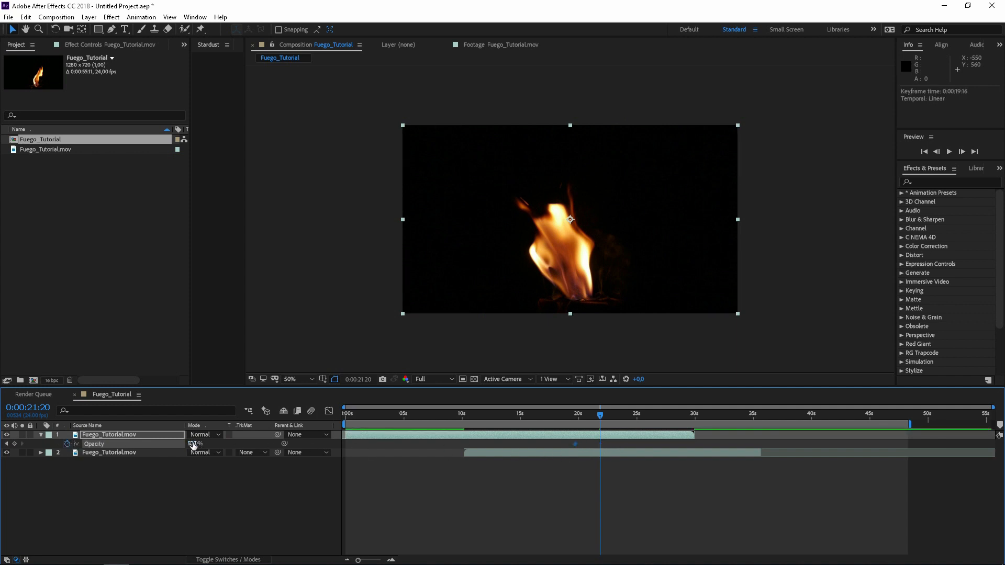
pyautogui.moveTo(193, 445); pyautogui.dragTo(97, 445)
pyautogui.moveTo(578, 416); pyautogui.dragTo(570, 414)
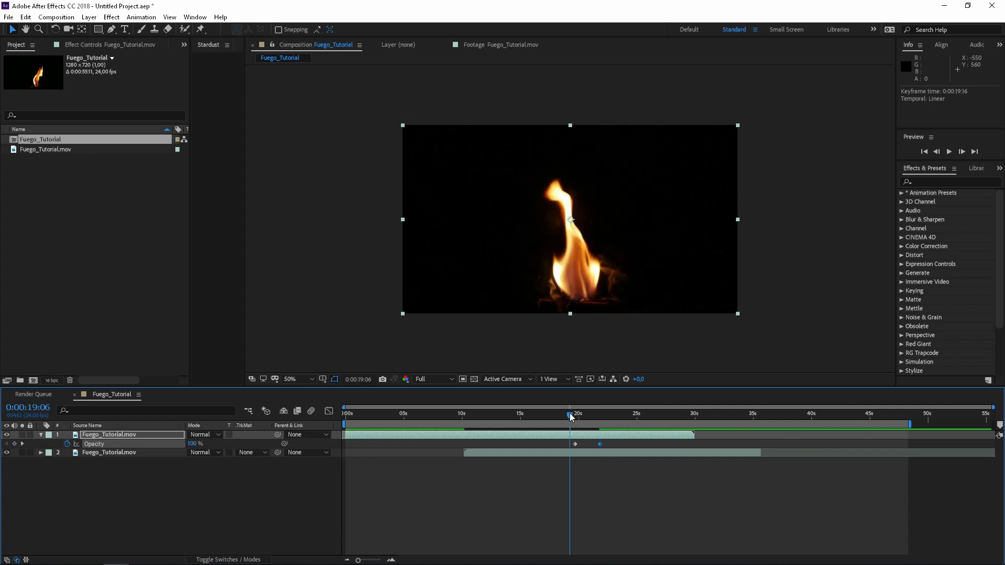
pyautogui.press('space')
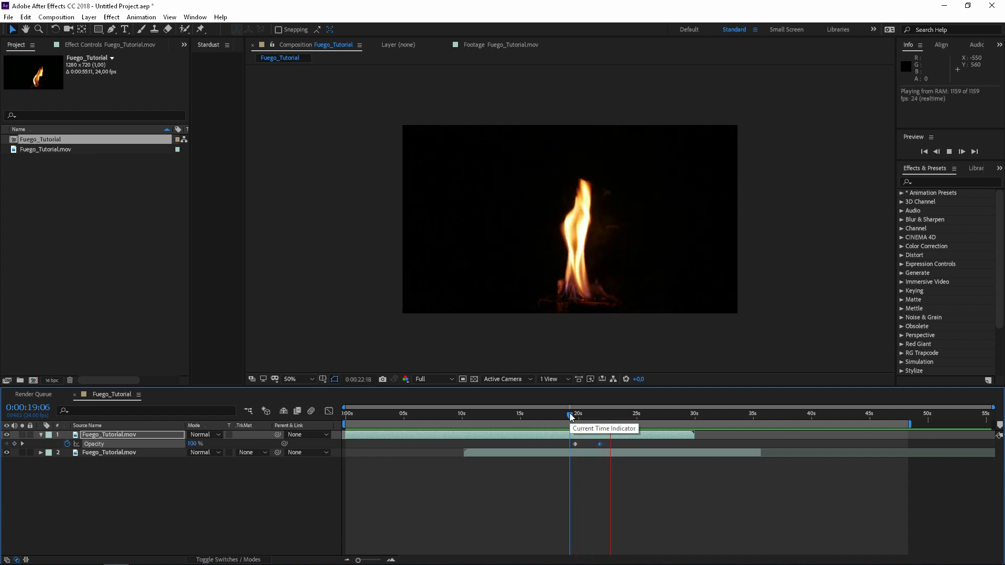
pyautogui.press('space')
# End the work area at 0:00:35:15, where the lower layer finishes, and preview from just before the crossfade
pyautogui.click(748, 412)
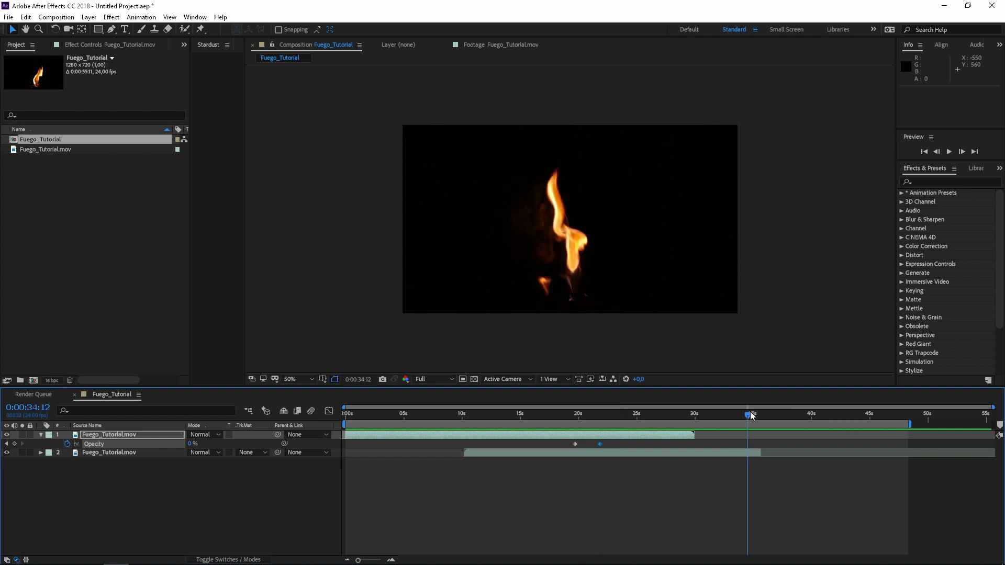
pyautogui.moveTo(750, 412); pyautogui.dragTo(757, 413)
pyautogui.press('n')
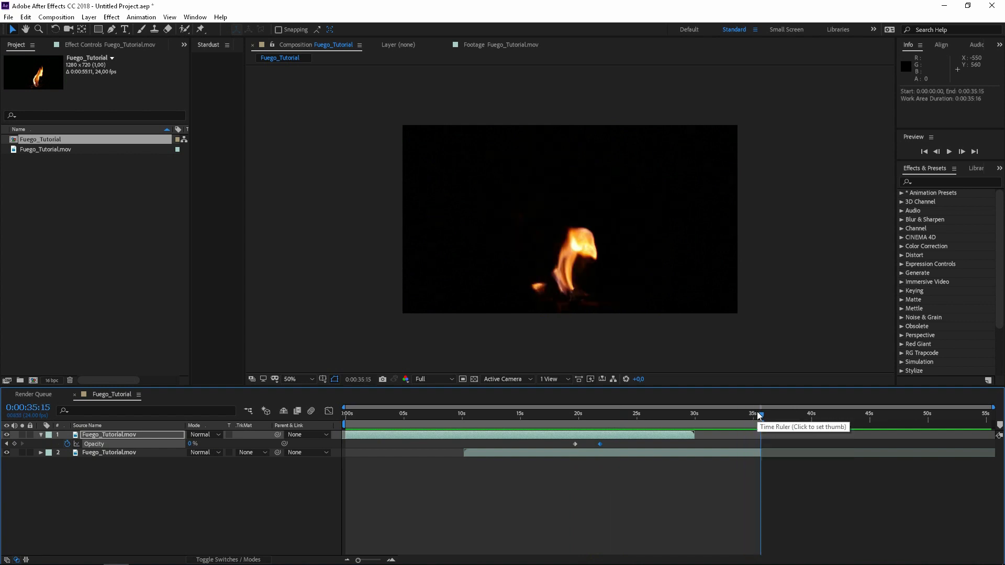
pyautogui.click(571, 413)
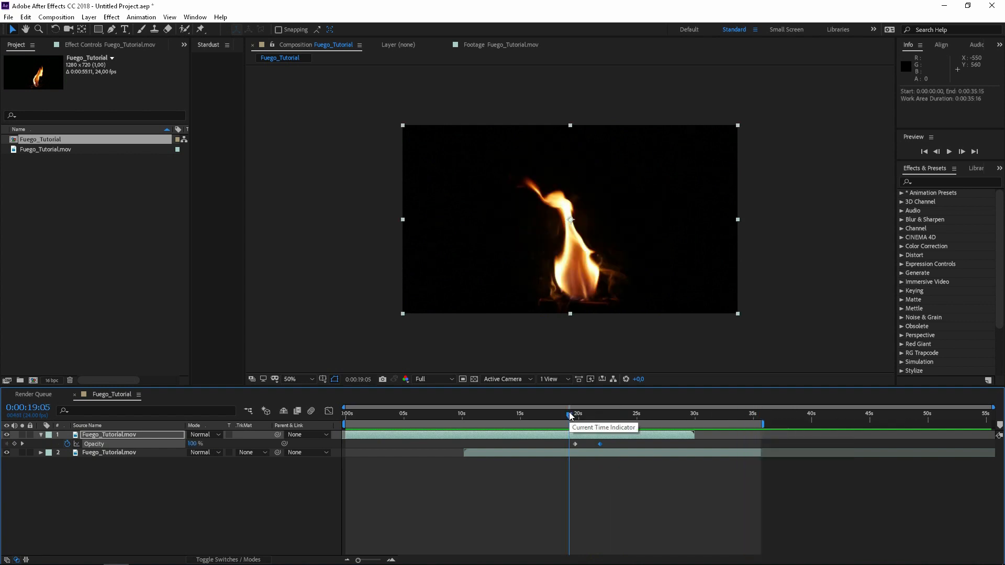
pyautogui.press('space')
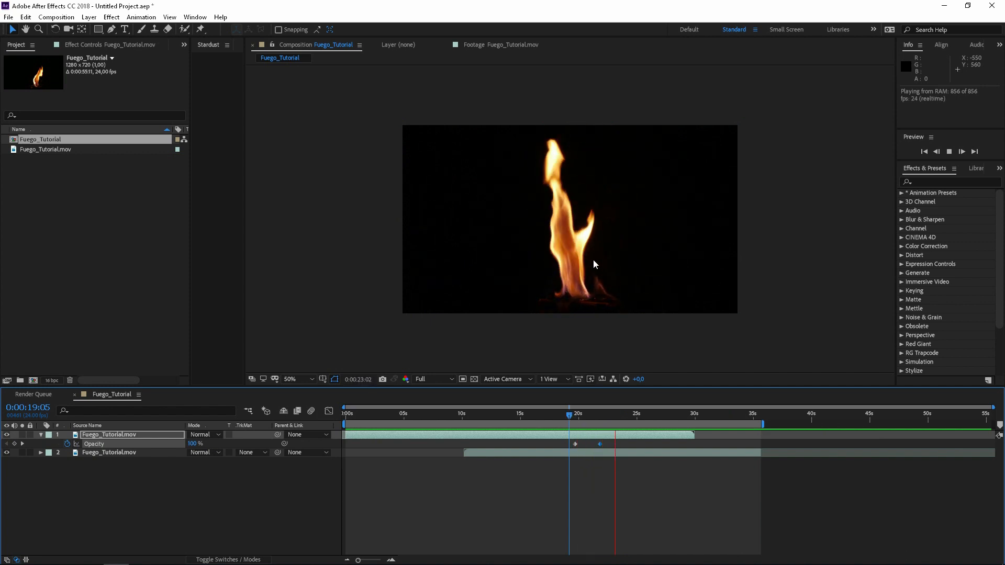
pyautogui.press('space')
# Inspect the overlapping flames in the middle of the crossfade at 0:00:20:11, magnified to 200%
pyautogui.moveTo(591, 417); pyautogui.dragTo(585, 418)
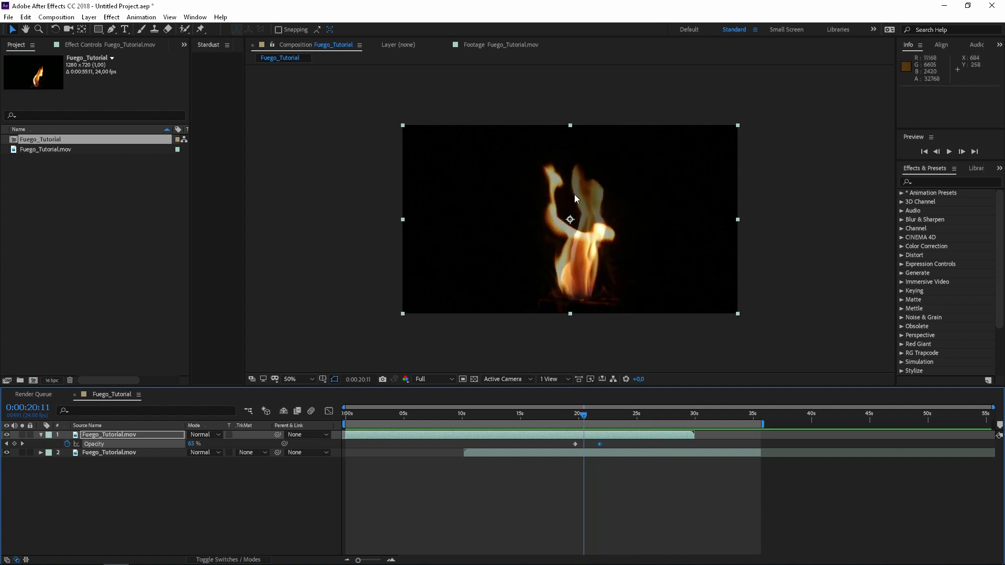
pyautogui.press('.')
pyautogui.press('.')
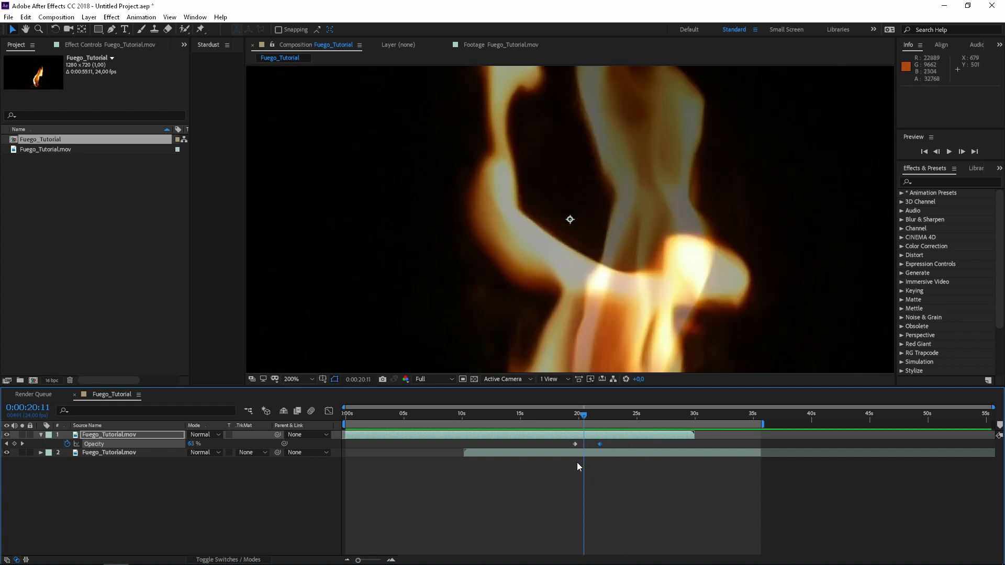
# Compare the flames of the lower and top fire layers by toggling each layer's visibility during the crossfade, at 0:00:20:11 and 0:00:20:23
pyautogui.click(494, 454)
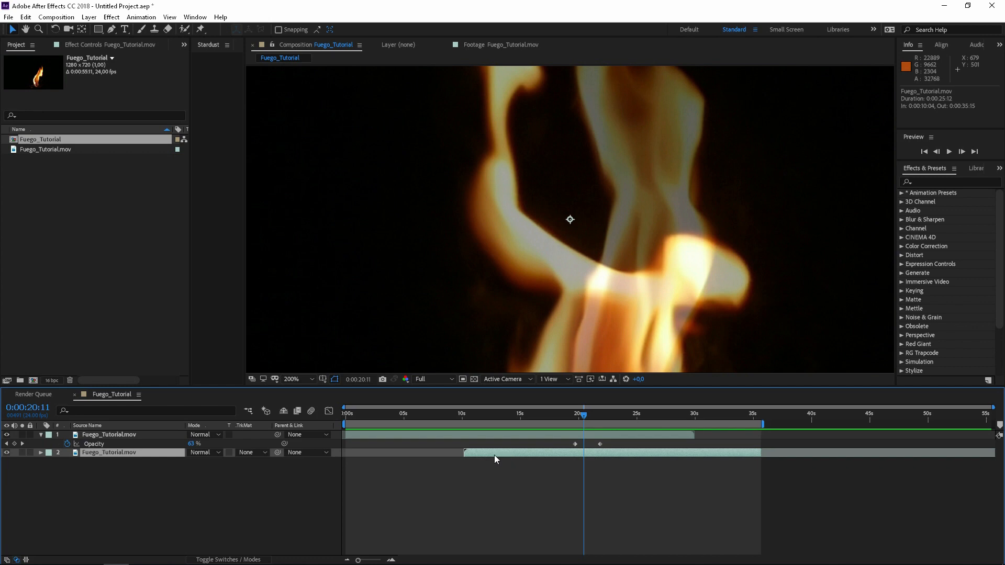
pyautogui.click(7, 452)
pyautogui.click(7, 453)
pyautogui.press(',')
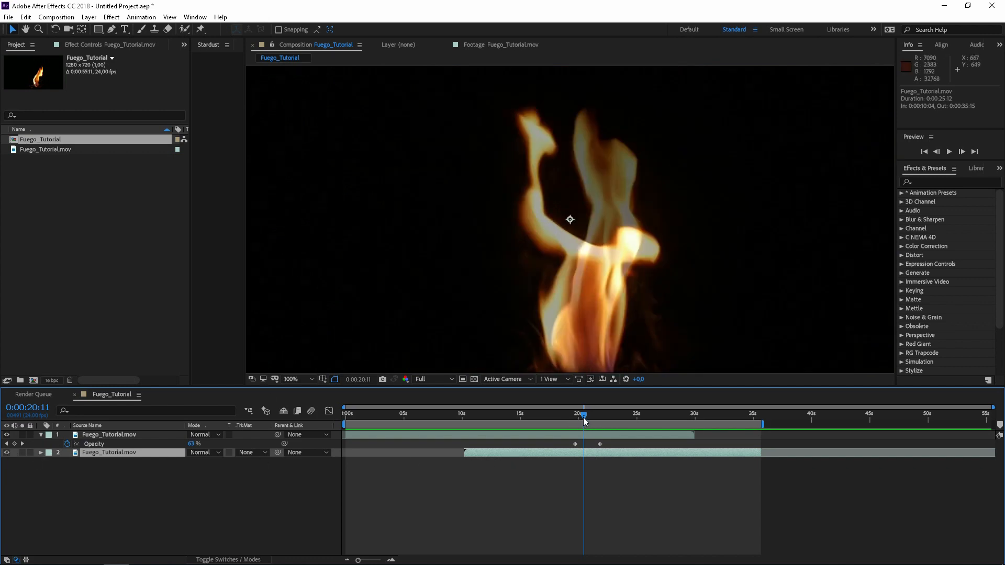
pyautogui.moveTo(585, 422); pyautogui.dragTo(590, 421)
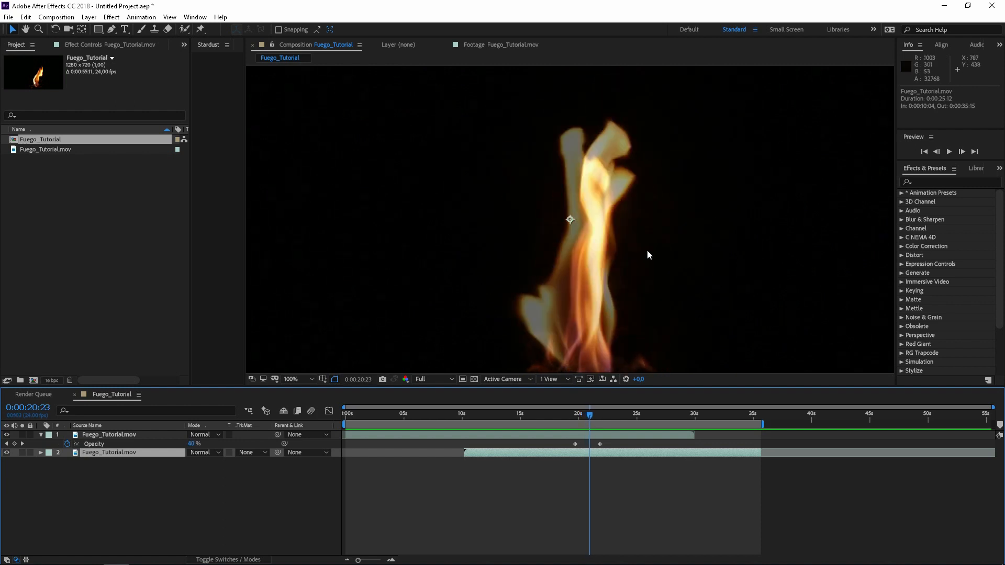
pyautogui.click(568, 435)
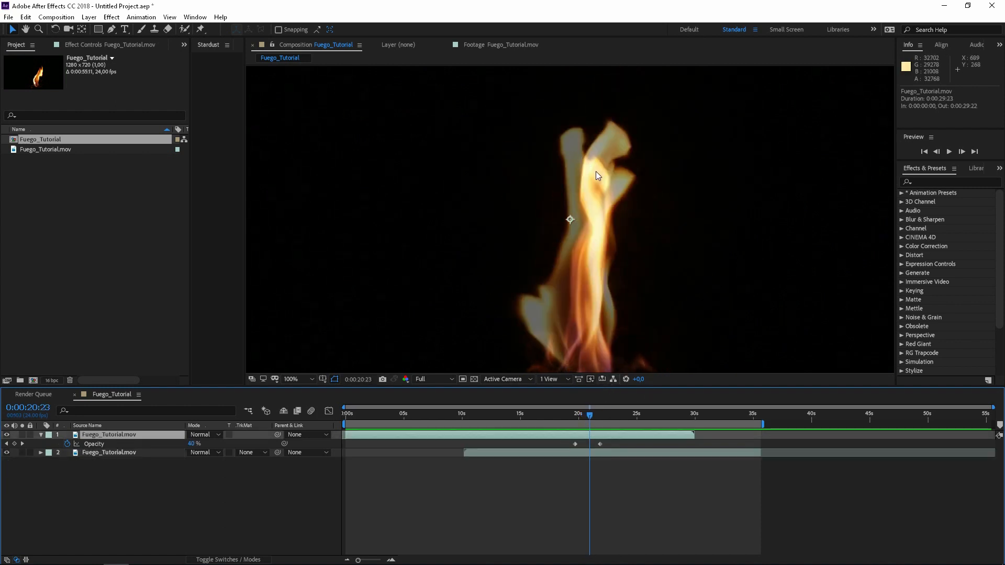
pyautogui.click(5, 434)
pyautogui.click(5, 434)
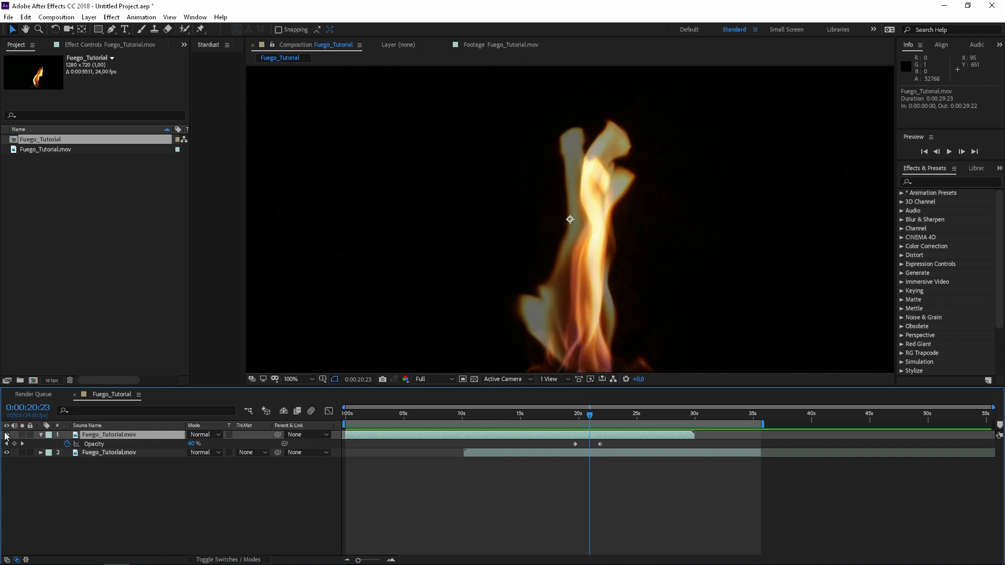
pyautogui.click(6, 434)
pyautogui.click(5, 434)
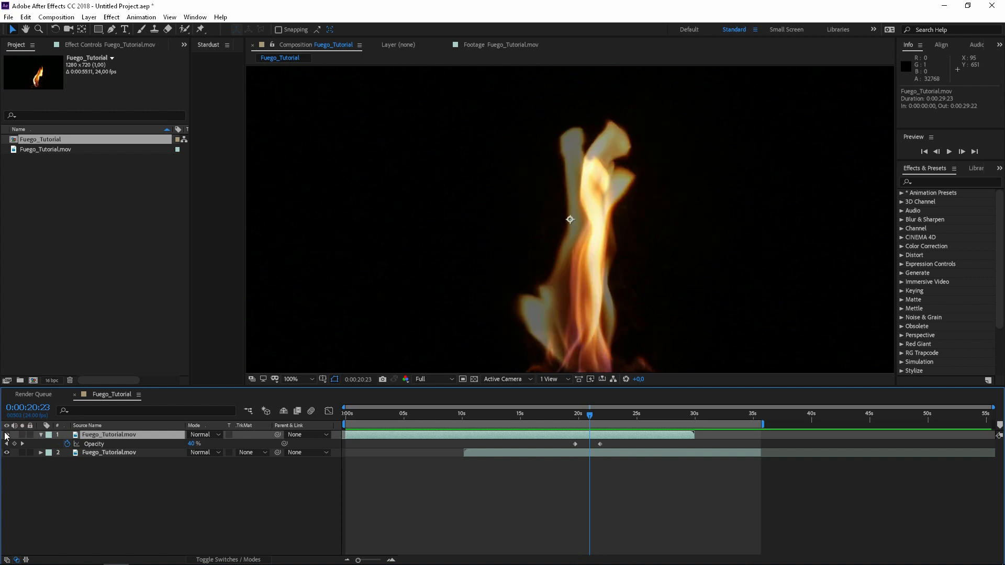
# Set the top fire layer's blending mode to Lighten while viewing the frame at 0:00:17:21
pyautogui.click(554, 420)
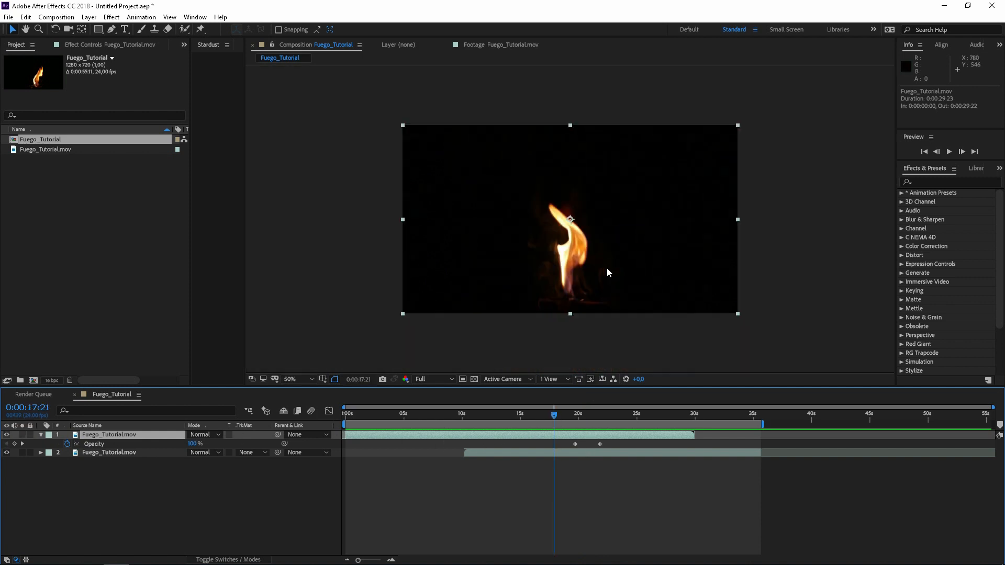
pyautogui.press(',')
pyautogui.click(206, 435)
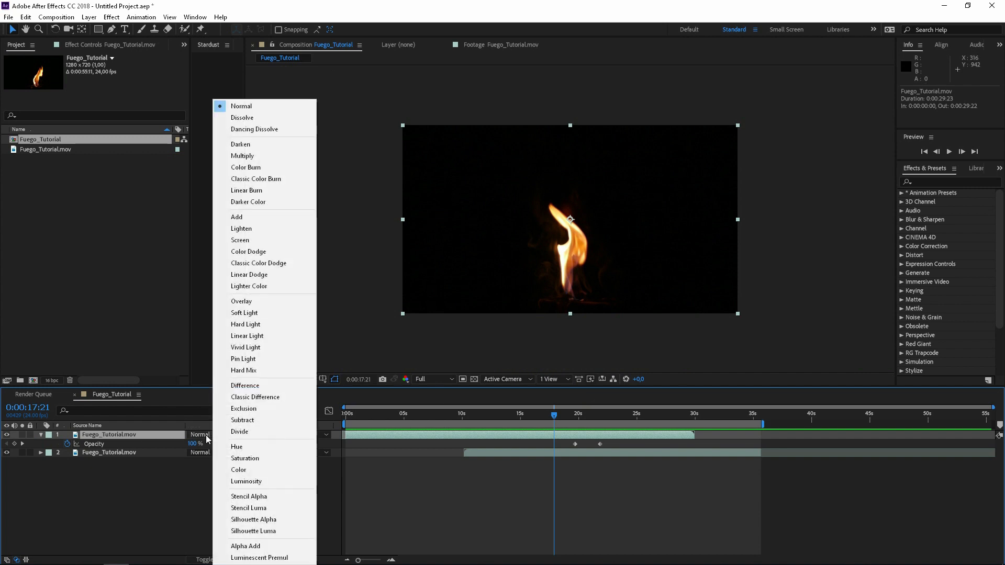
pyautogui.click(257, 229)
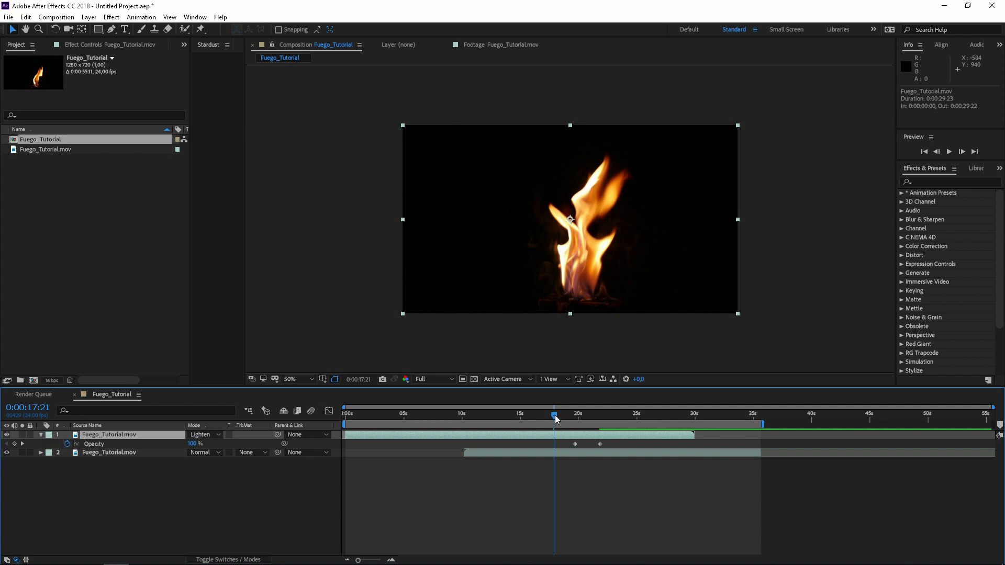
# Check the Lighten blend by scrubbing through the crossfade to 0:00:22:03 and playing from 0:00:08:17
pyautogui.moveTo(556, 419); pyautogui.dragTo(604, 419)
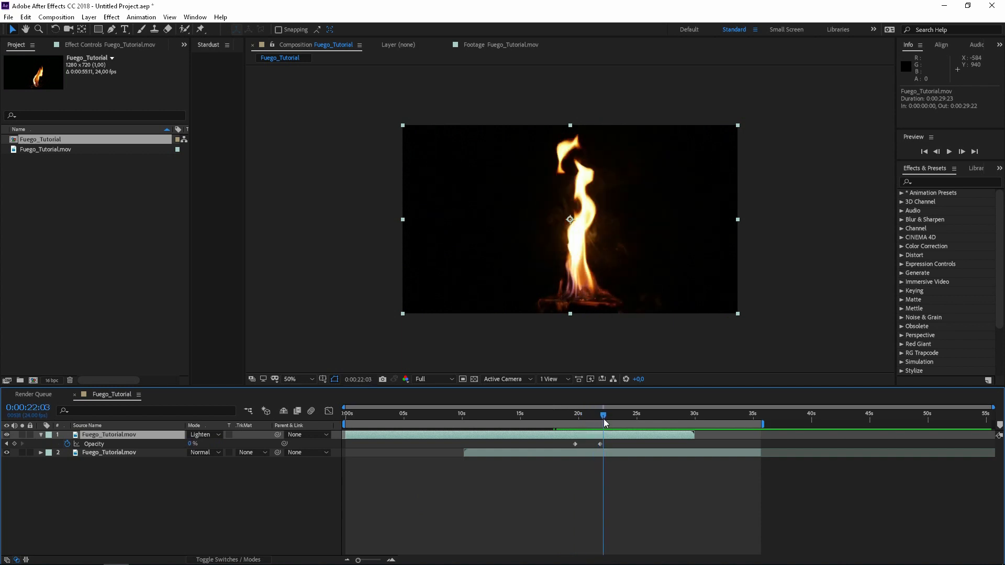
pyautogui.click(447, 420)
pyautogui.press('space')
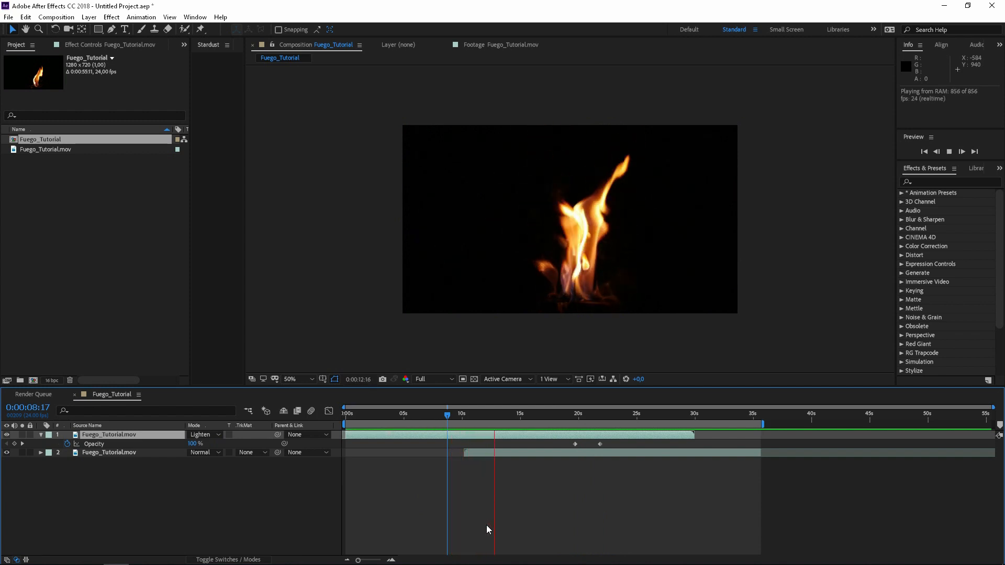
pyautogui.press('space')
# Keyframe the lower fire layer's opacity from 0% at 0:00:13:05 to 100% at 0:00:14:22
pyautogui.moveTo(501, 418); pyautogui.dragTo(499, 419)
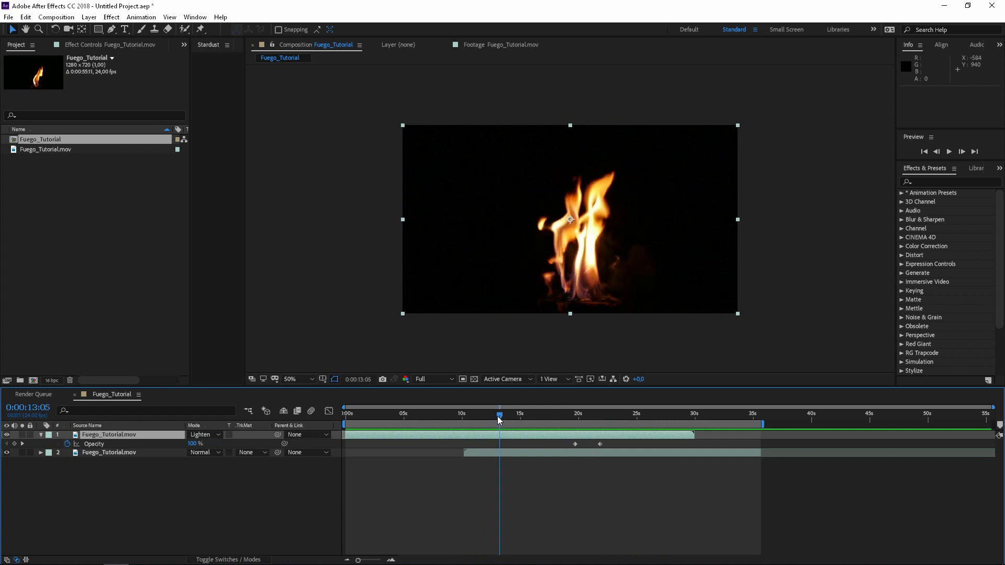
pyautogui.click(497, 453)
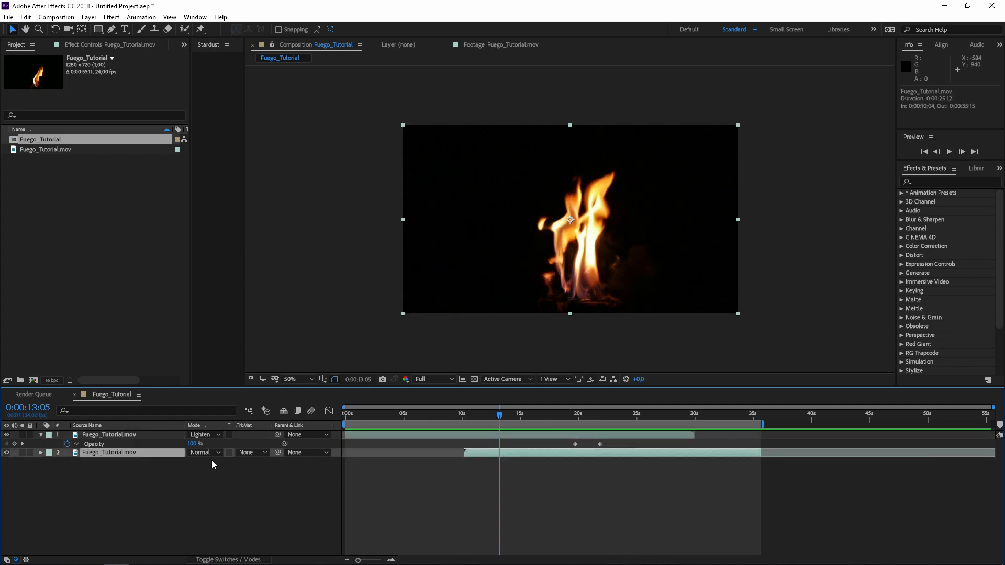
pyautogui.press('t')
pyautogui.click(67, 461)
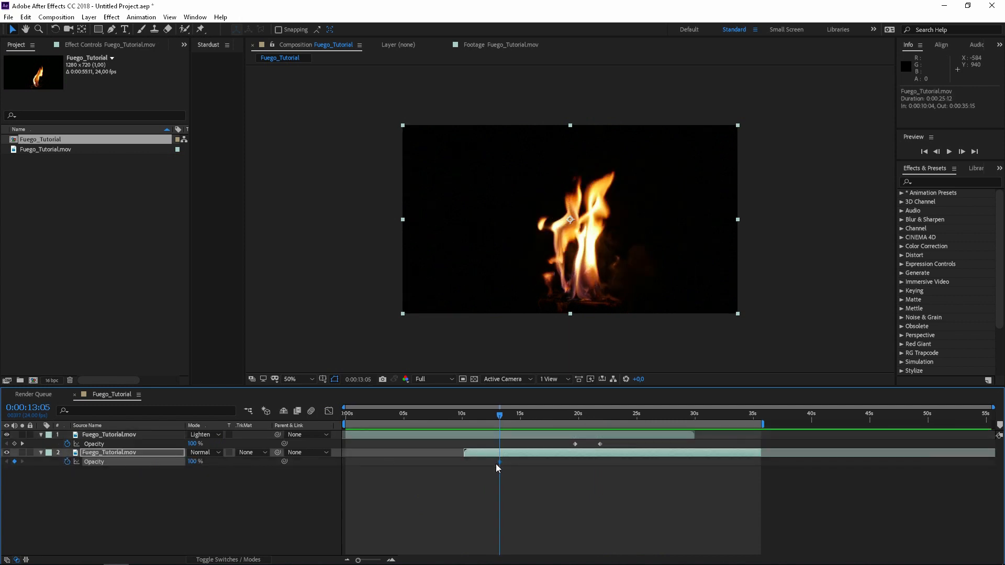
pyautogui.moveTo(502, 461); pyautogui.dragTo(519, 462)
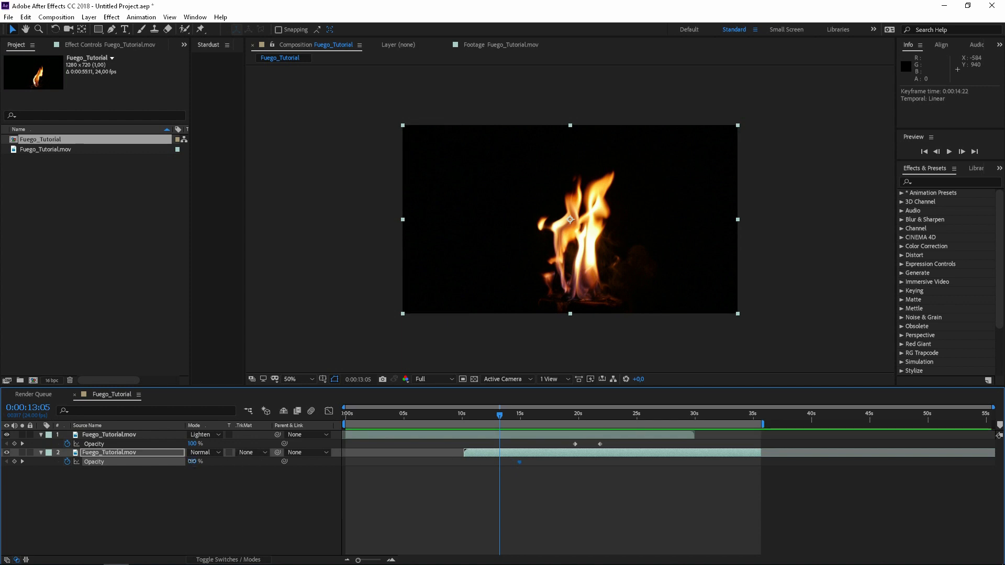
pyautogui.moveTo(192, 461); pyautogui.dragTo(139, 461)
# Preview the lower layer's fade-in from 0:00:12:15 and check the end of the work area
pyautogui.click(493, 410)
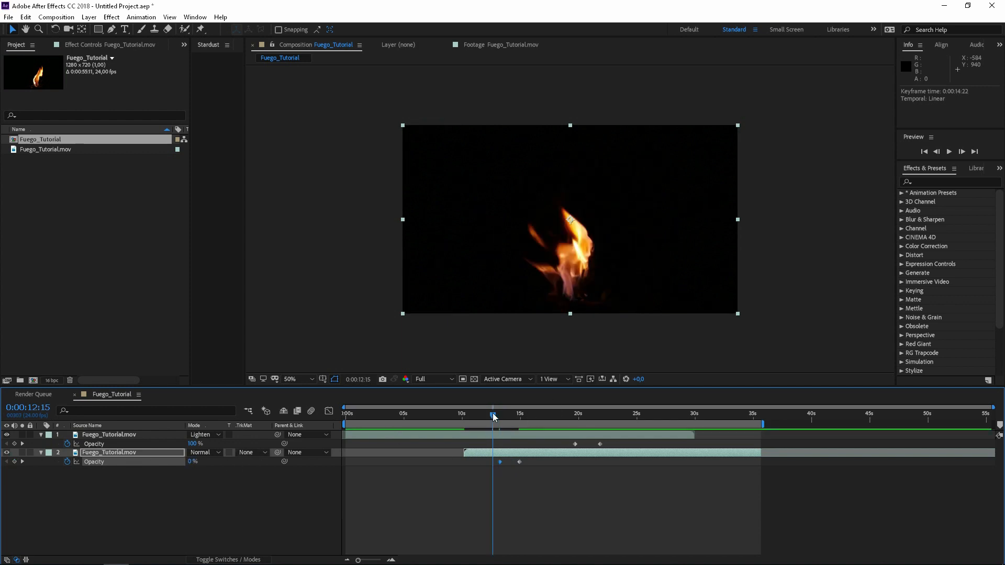
pyautogui.press('space')
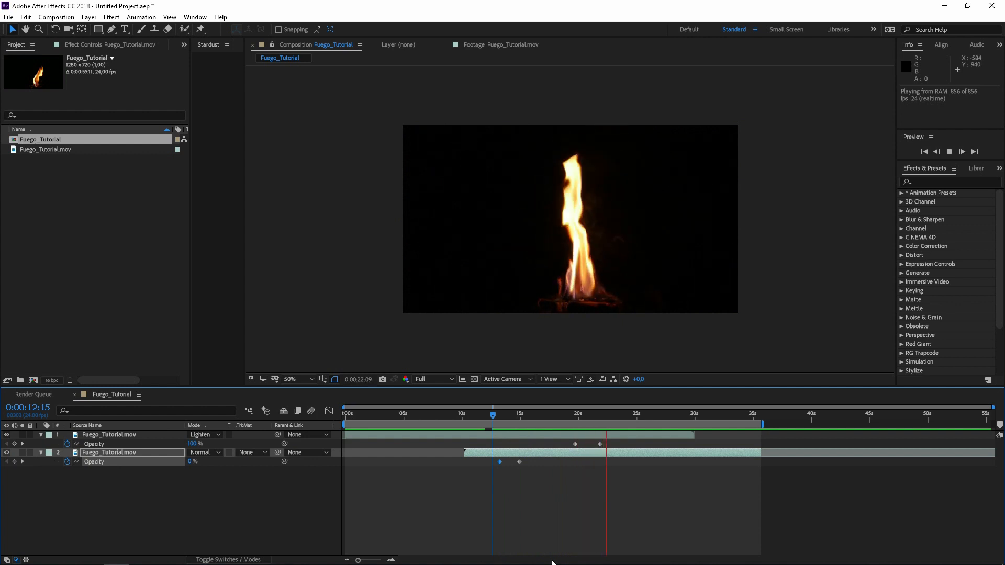
pyautogui.press('space')
pyautogui.moveTo(733, 416); pyautogui.dragTo(754, 413)
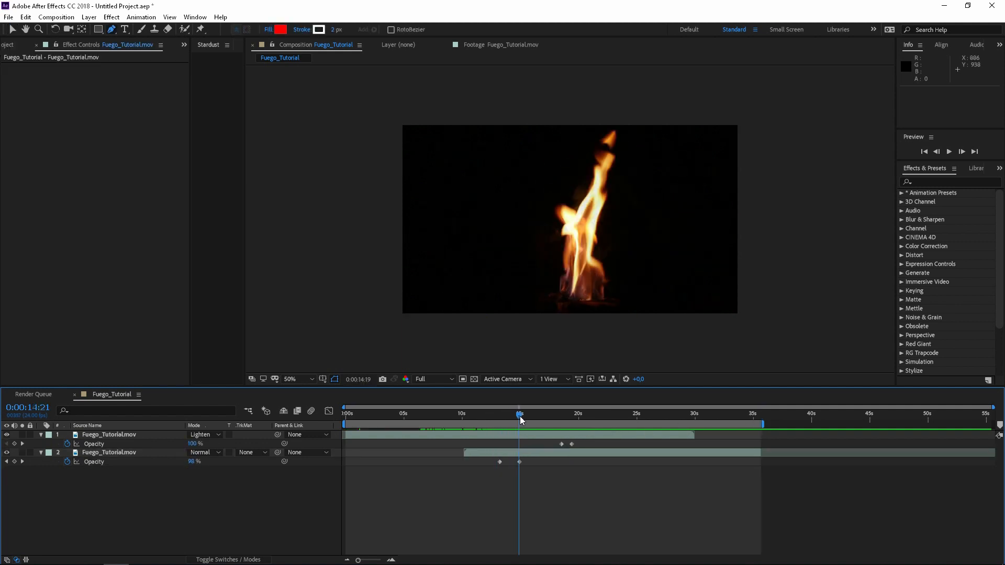
# Preview the top layer's shortened fade-out, playing from 0:00:18:07
pyautogui.moveTo(519, 414); pyautogui.dragTo(596, 418)
pyautogui.click(557, 429)
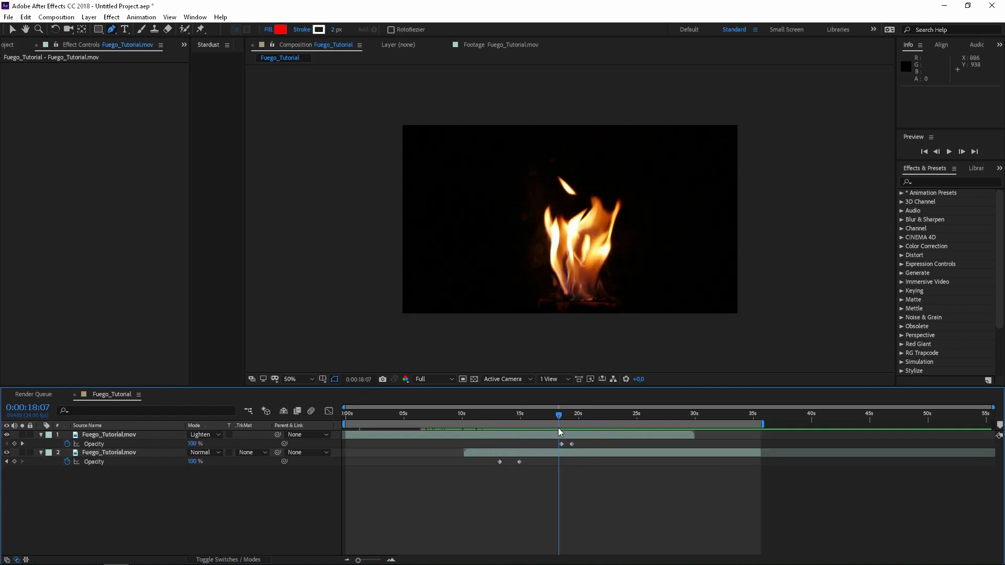
pyautogui.press('space')
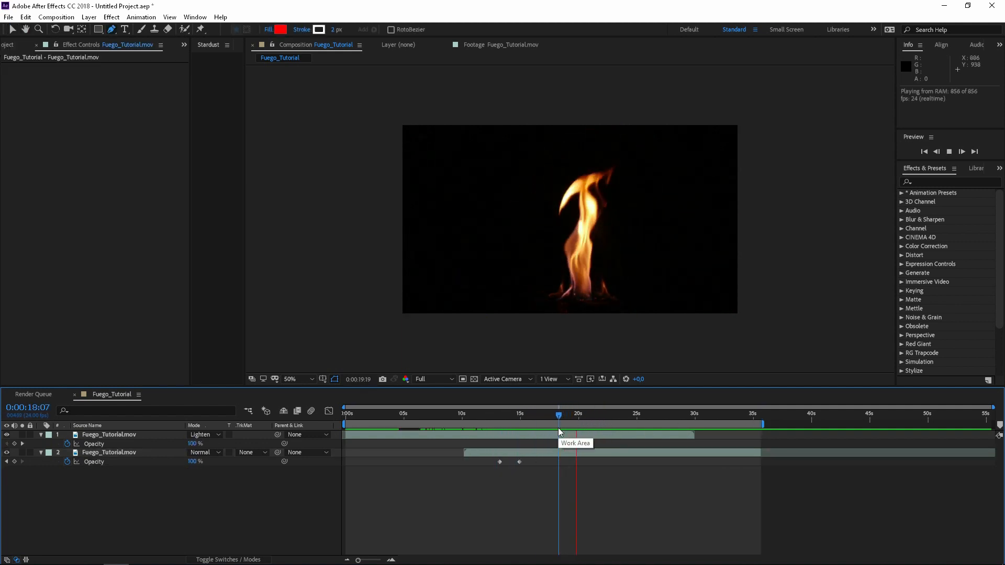
pyautogui.press('space')
# Solo the top fire layer and examine its flames from 0:00:12:22 to 0:00:15:08
pyautogui.moveTo(552, 414); pyautogui.dragTo(495, 438)
pyautogui.click(498, 436)
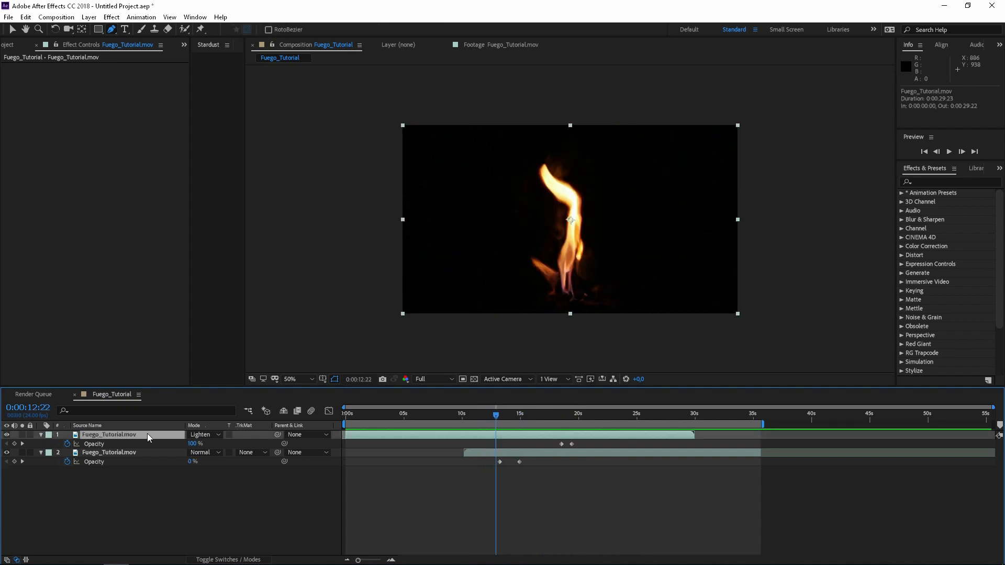
pyautogui.press('space')
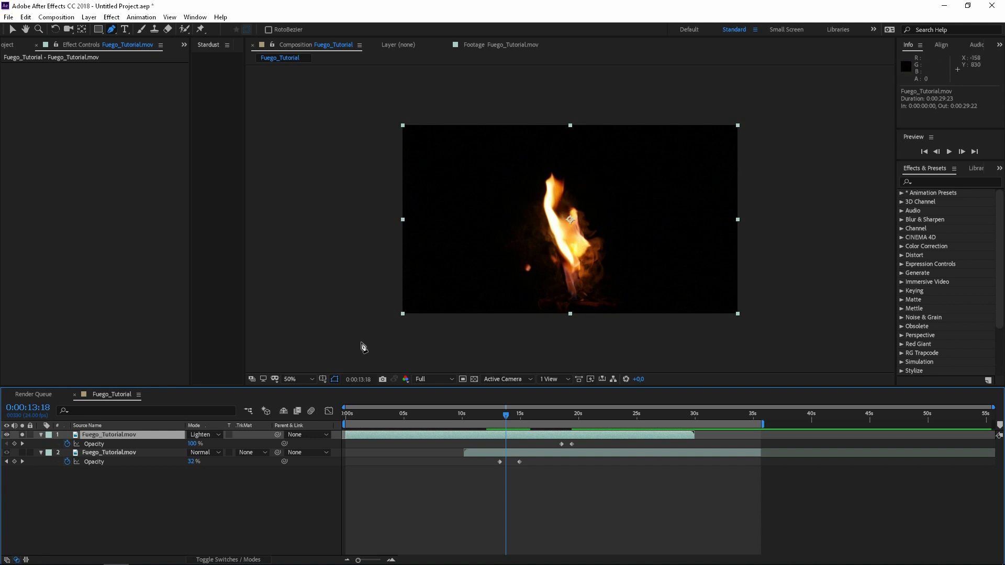
pyautogui.press('v')
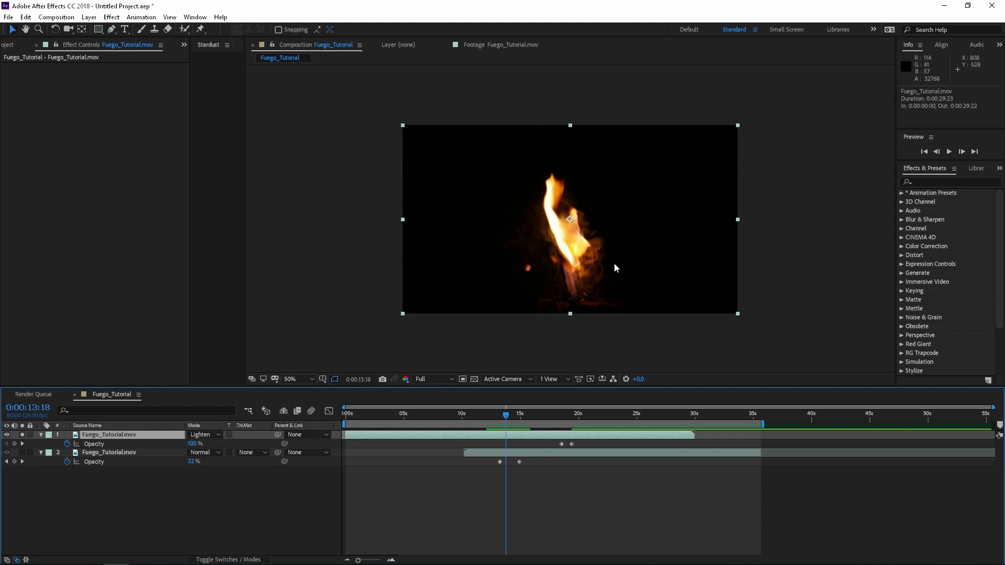
pyautogui.press('space')
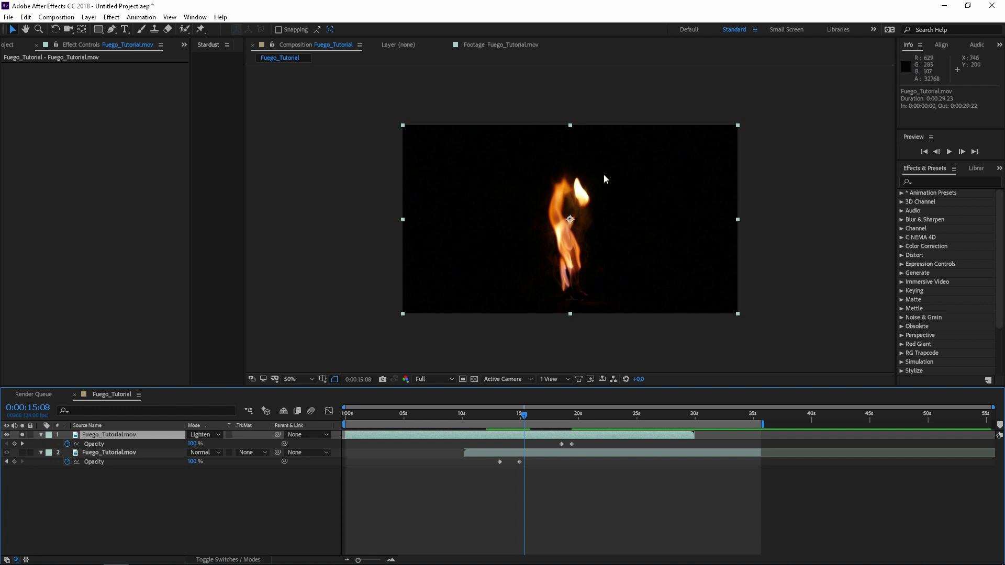
# Draw a closed, curved six-point mask on the top fire layer around the detached flame tip at 0:00:15:05
pyautogui.click(485, 440)
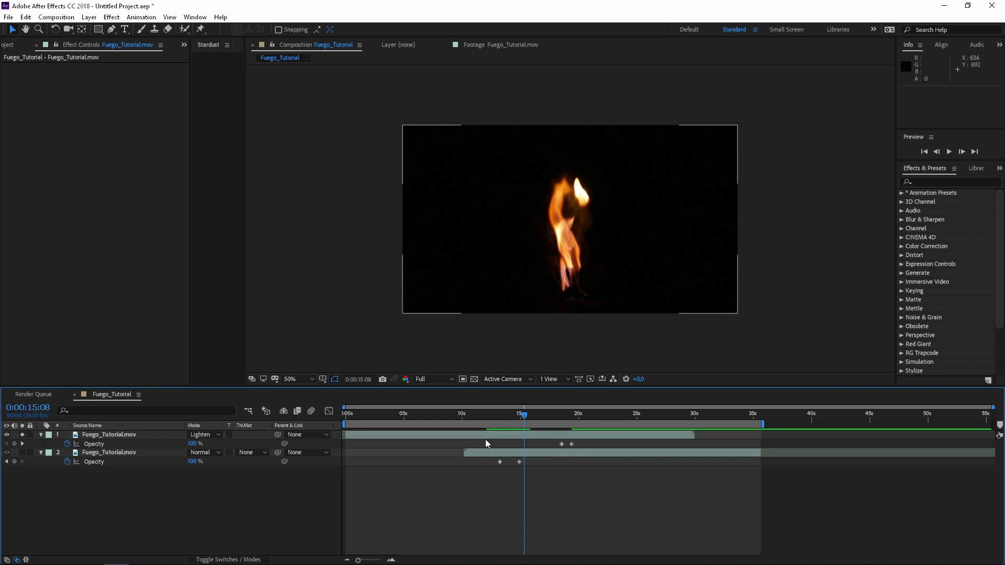
pyautogui.click(485, 435)
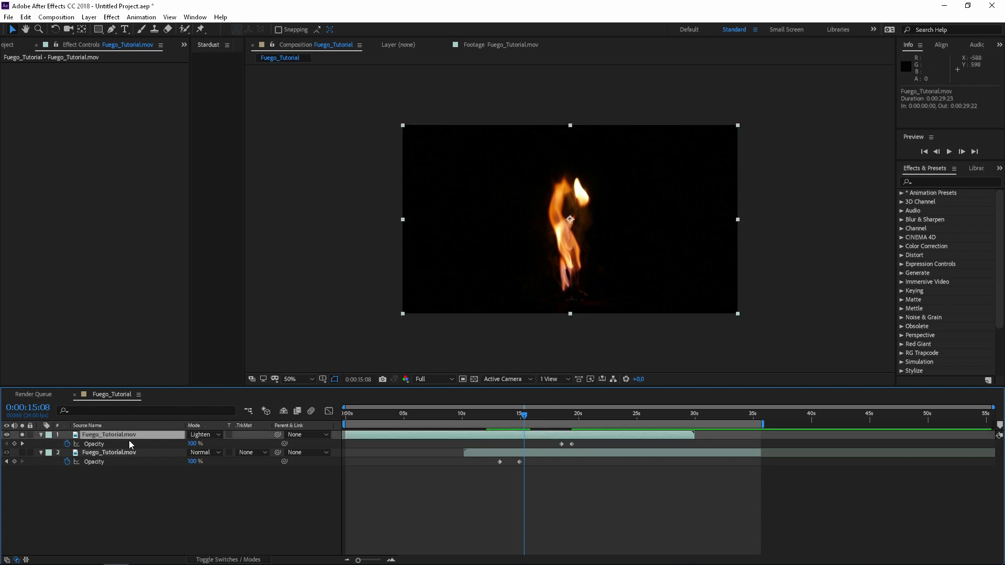
pyautogui.click(111, 29)
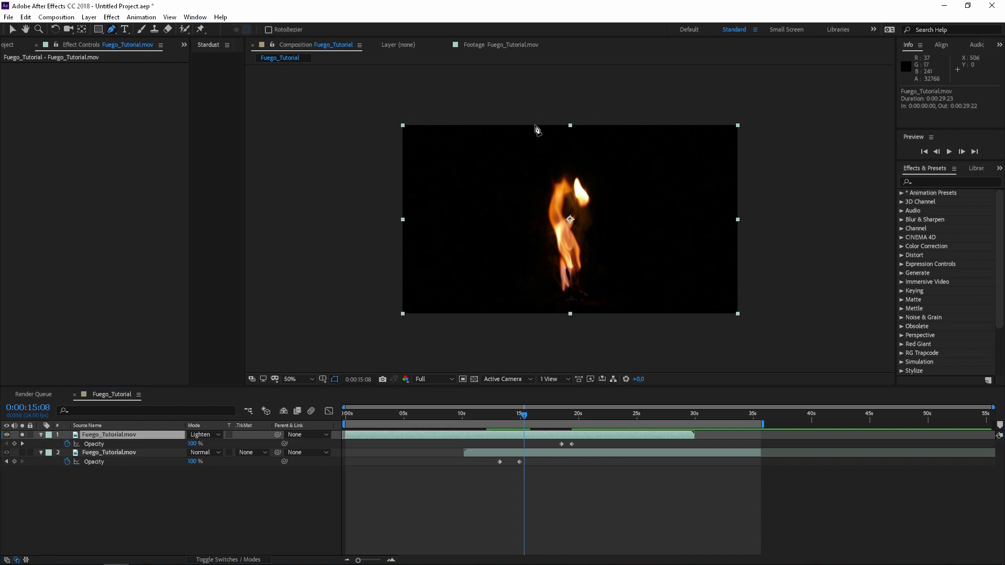
pyautogui.hotkey('ctrl', 'Left')
pyautogui.hotkey('ctrl', 'Left')
pyautogui.hotkey('ctrl', 'Left')
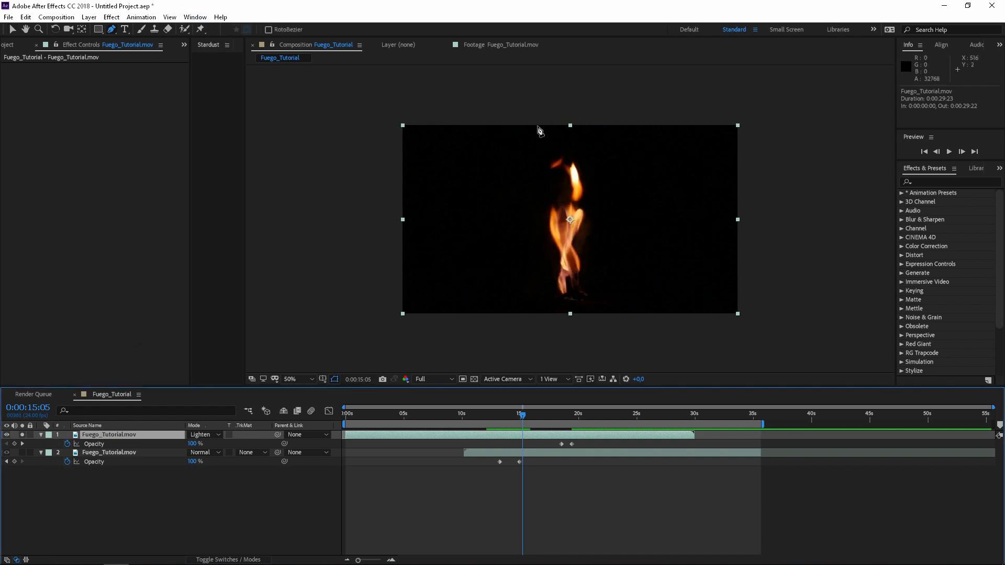
pyautogui.moveTo(519, 174); pyautogui.dragTo(613, 179)
pyautogui.moveTo(627, 144); pyautogui.dragTo(620, 129)
pyautogui.moveTo(595, 124); pyautogui.dragTo(589, 123)
pyautogui.click(529, 139)
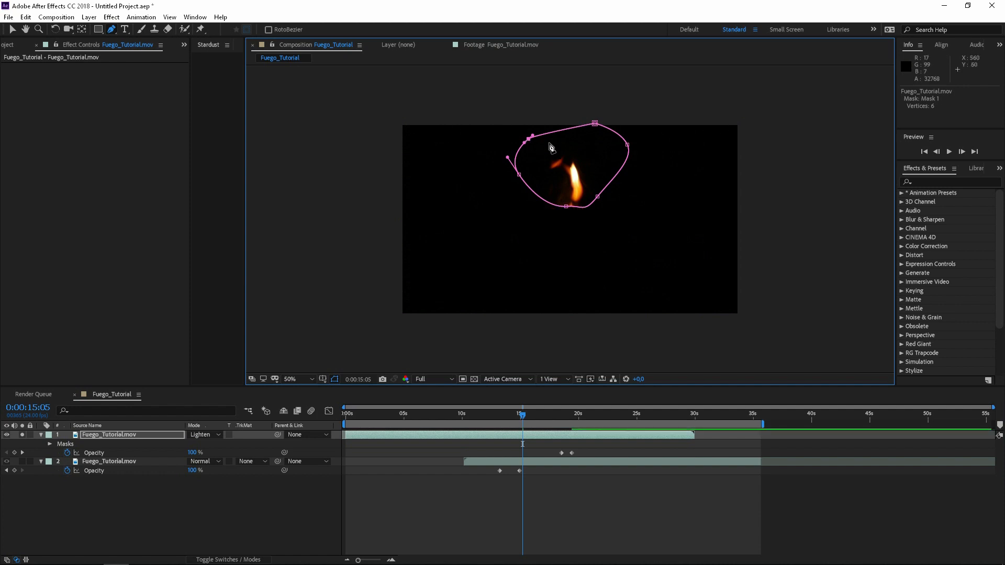
# Set the flame mask's feather to 50 pixels and its expansion to -28 pixels
pyautogui.click(92, 436)
pyautogui.press('m')
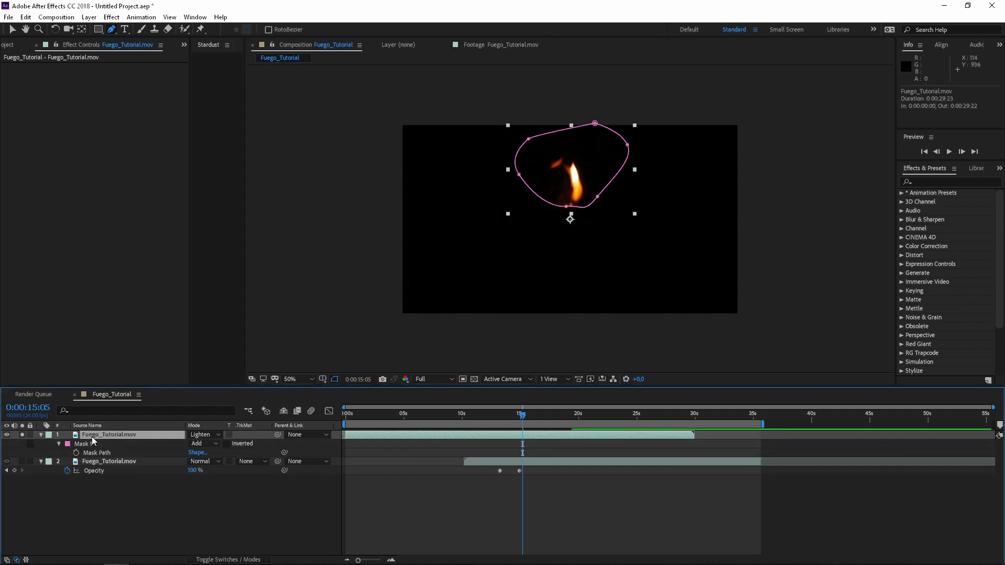
pyautogui.press('m')
pyautogui.press('m')
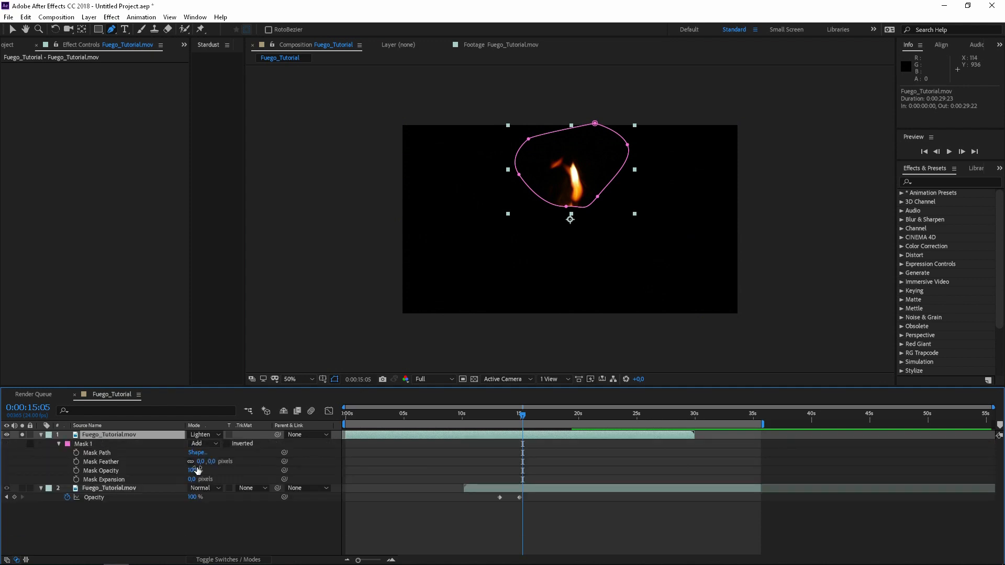
pyautogui.moveTo(214, 464); pyautogui.dragTo(223, 461)
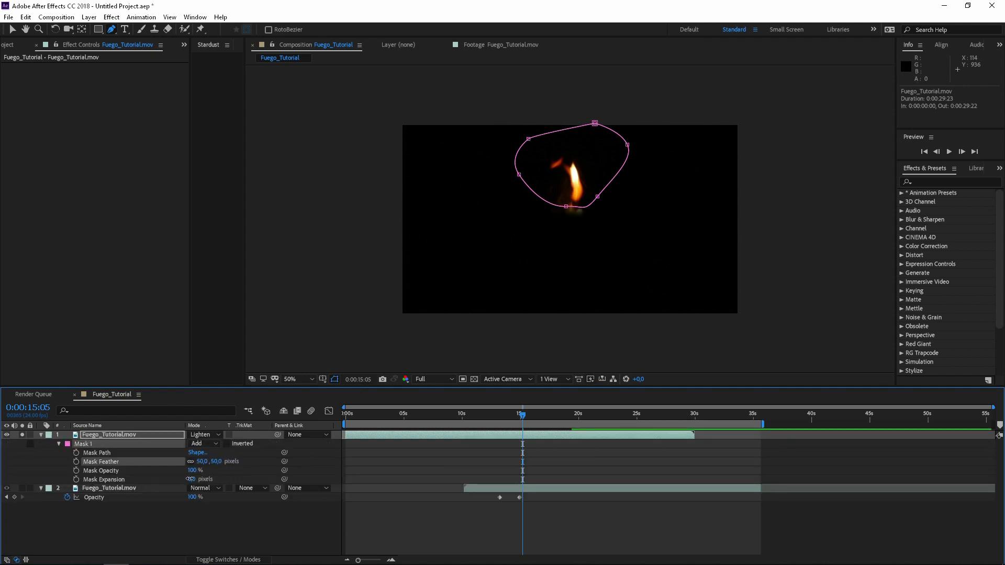
pyautogui.moveTo(191, 479); pyautogui.dragTo(181, 480)
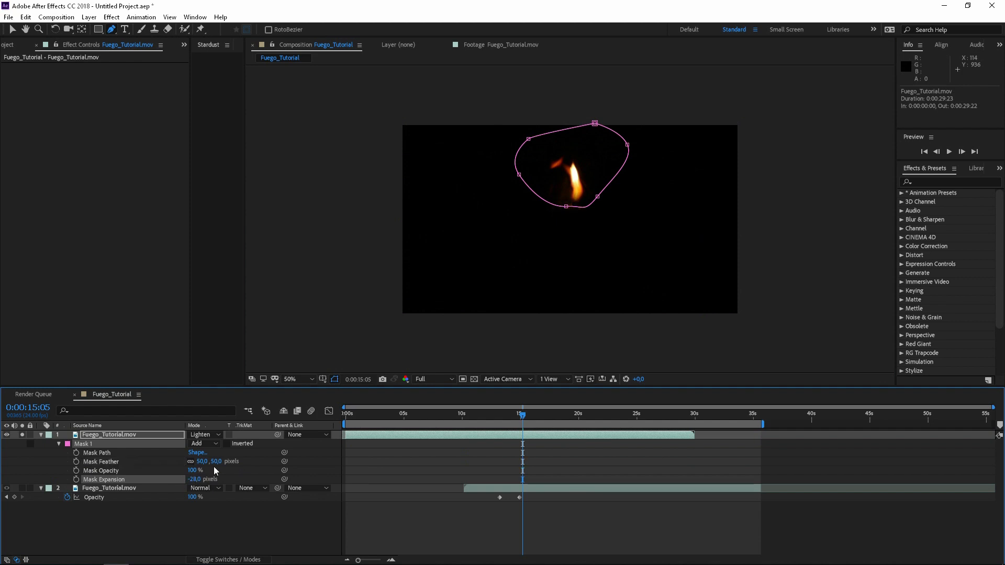
# Start keyframing the top layer's mask path at 0:00:15:05 and move the whole mask above the frame at 0:00:15:11
pyautogui.click(76, 453)
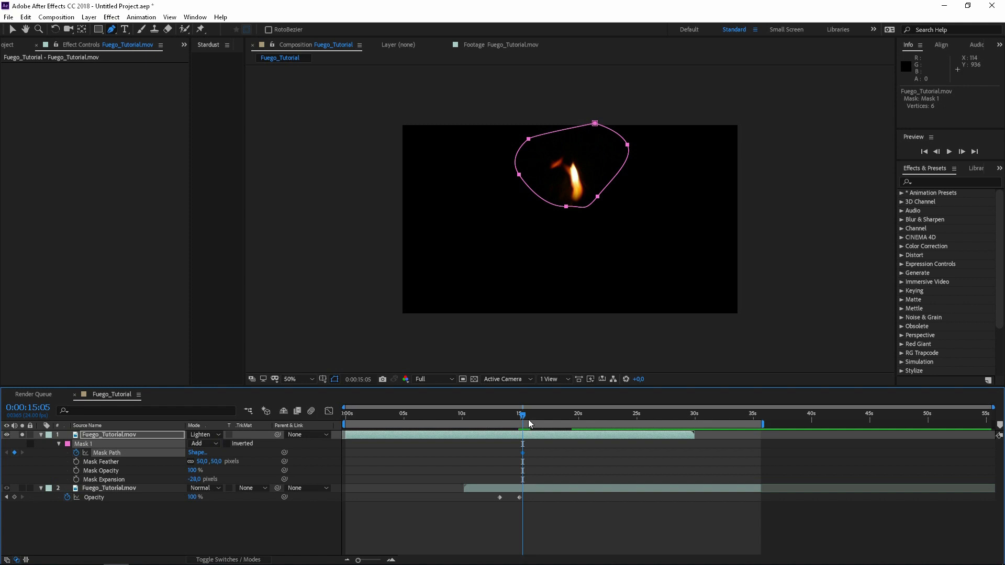
pyautogui.press('pagedown')
pyautogui.press('pagedown')
pyautogui.press('pagedown')
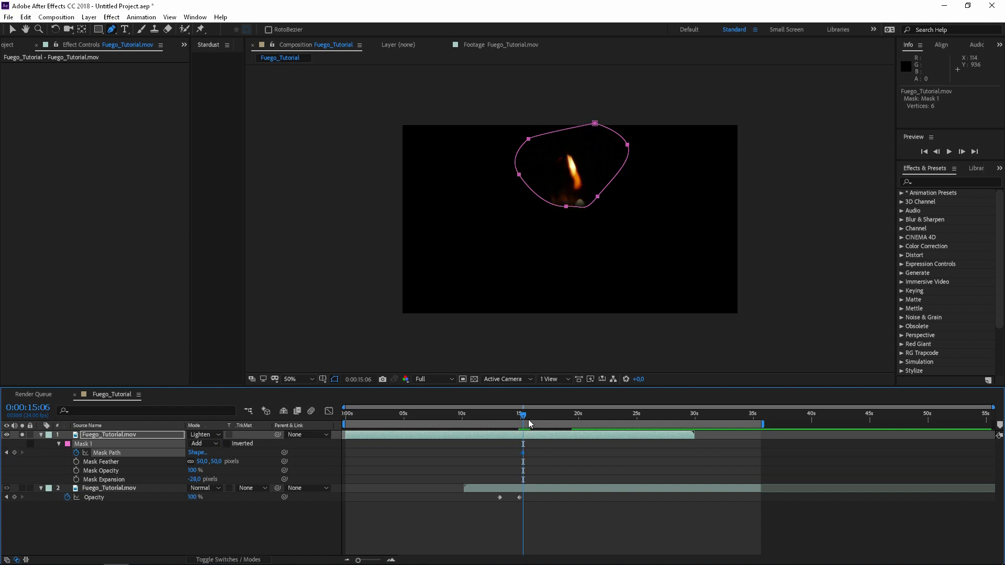
pyautogui.press('pagedown')
pyautogui.press('pagedown')
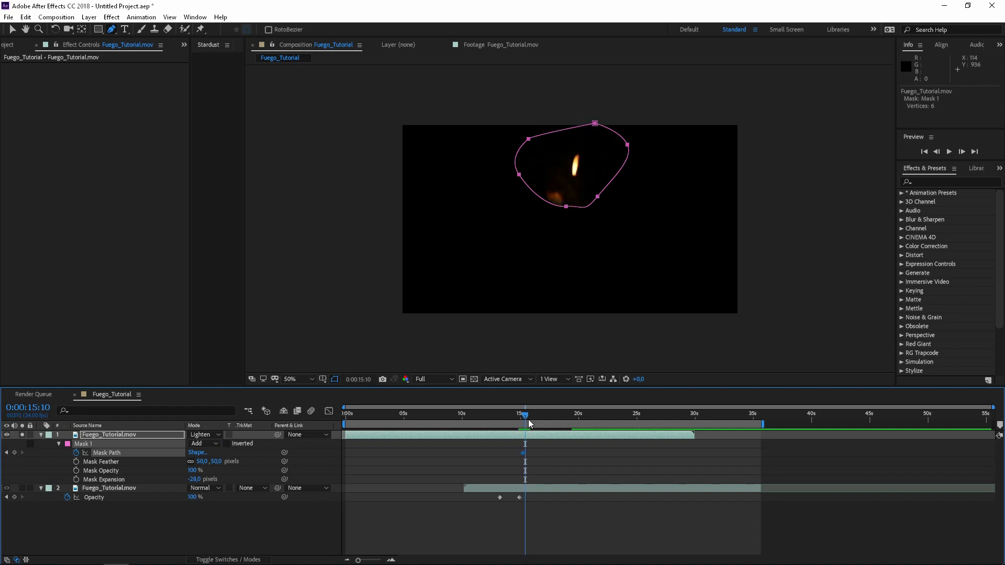
pyautogui.press('pagedown')
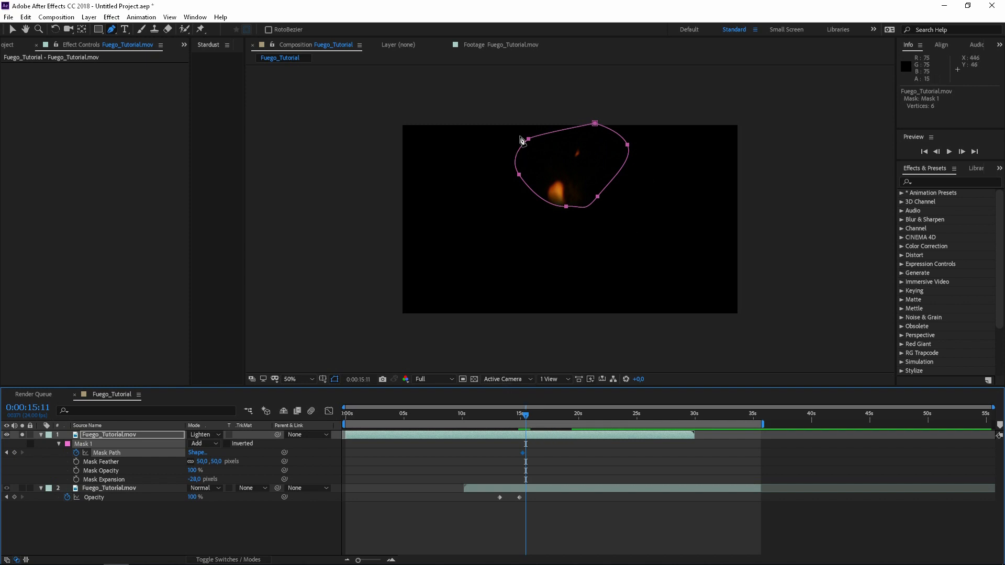
pyautogui.moveTo(530, 142); pyautogui.dragTo(518, 82)
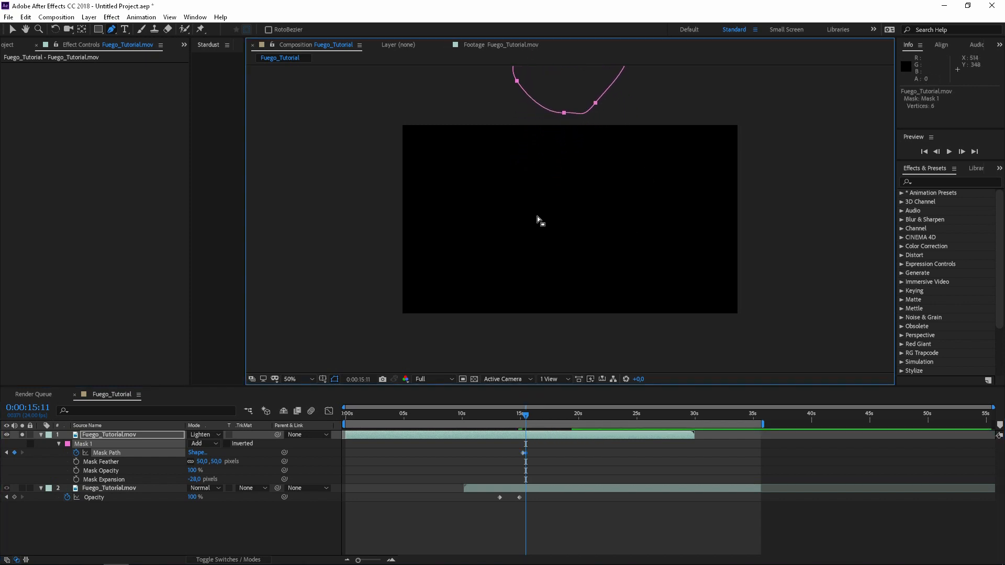
# At 0:00:14:20, pull the mask's two lower points down around the full flame and preview the mask animation
pyautogui.press('pageup')
pyautogui.press('pageup')
pyautogui.press('pageup')
pyautogui.press('pageup')
pyautogui.press('pageup')
pyautogui.press('pageup')
pyautogui.press('pageup')
pyautogui.press('pageup')
pyautogui.press('pageup')
pyautogui.press('pageup')
pyautogui.press('pageup')
pyautogui.press('pageup')
pyautogui.press('pageup')
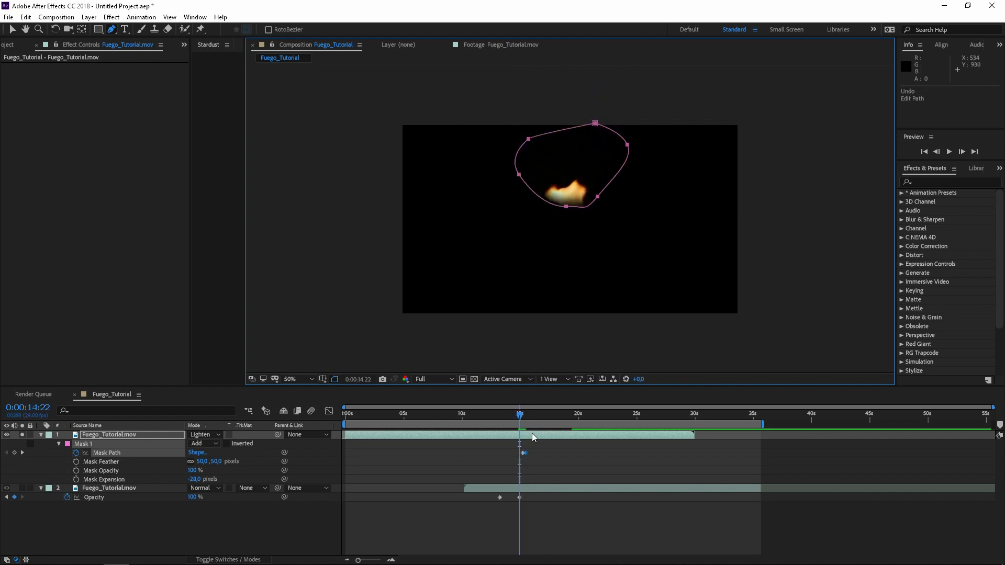
pyautogui.press('pageup')
pyautogui.press('pageup')
pyautogui.click(532, 432)
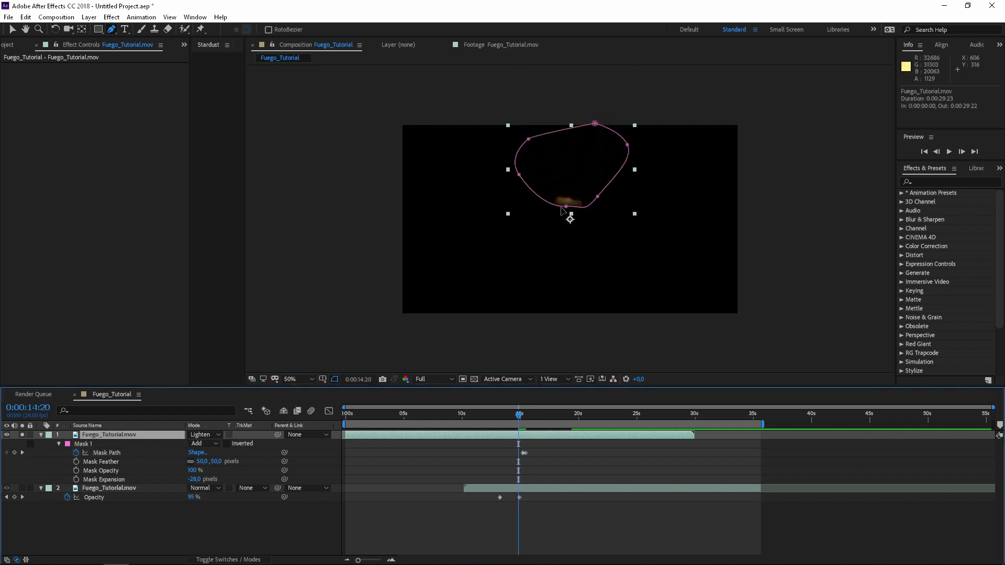
pyautogui.moveTo(567, 209); pyautogui.dragTo(531, 280)
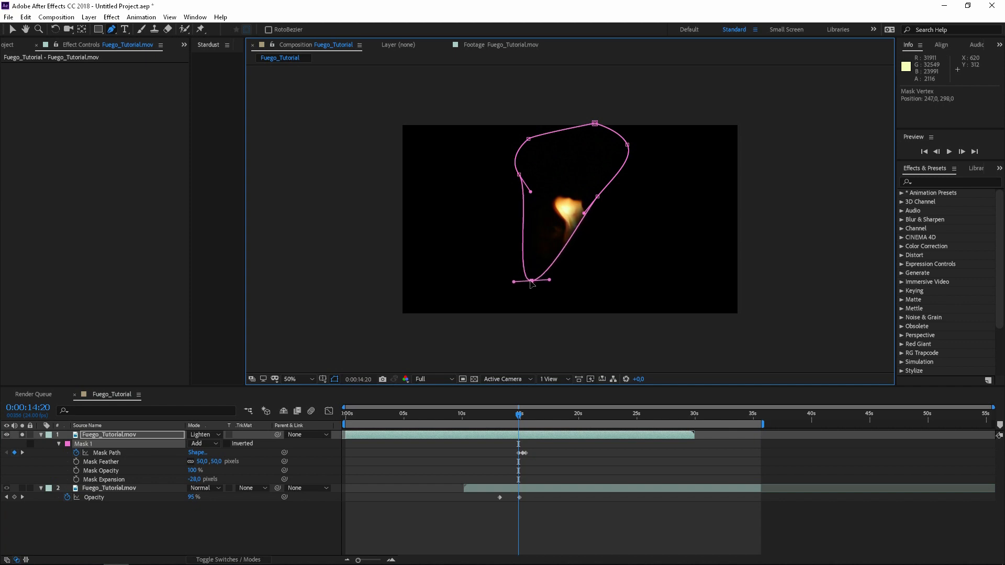
pyautogui.moveTo(597, 208); pyautogui.dragTo(611, 277)
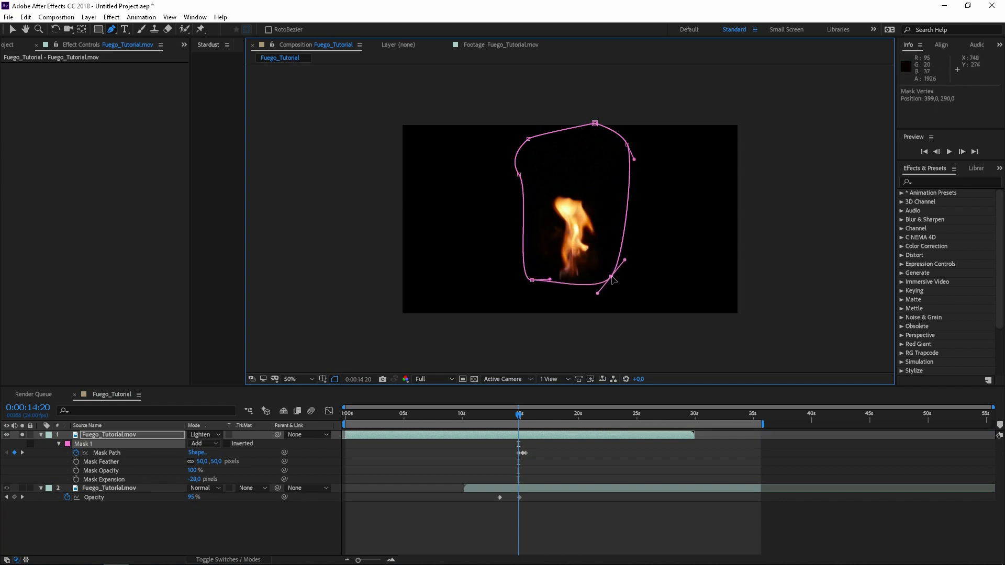
pyautogui.press('space')
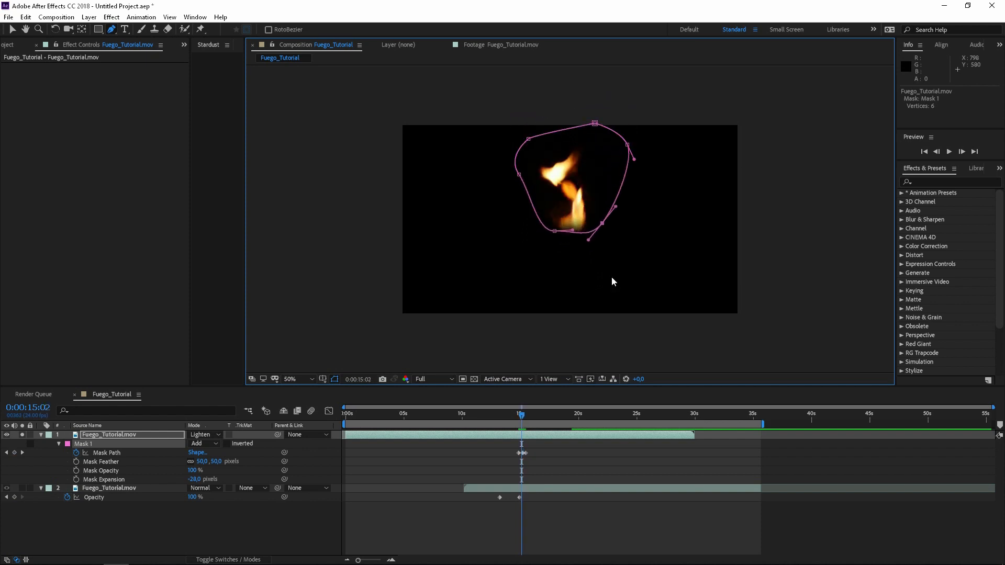
pyautogui.press('space')
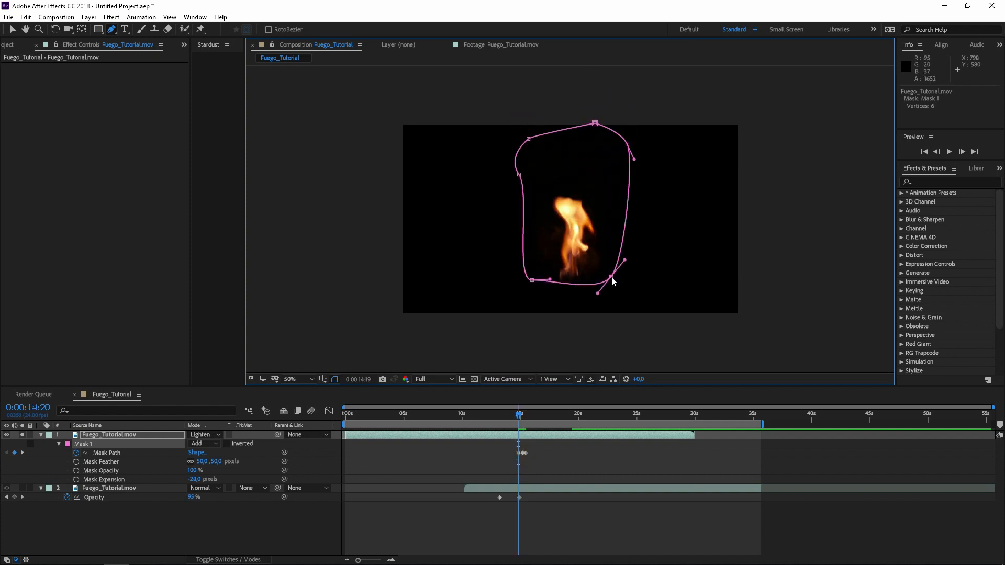
# At 0:00:14:09, spread all six mask points outside the frame so the mask encloses the whole image
pyautogui.press('pageup')
pyautogui.press('pageup')
pyautogui.press('pageup')
pyautogui.press('pageup')
pyautogui.press('pageup')
pyautogui.press('pageup')
pyautogui.press('pageup')
pyautogui.press('pageup')
pyautogui.press('pageup')
pyautogui.press('pageup')
pyautogui.press('pageup')
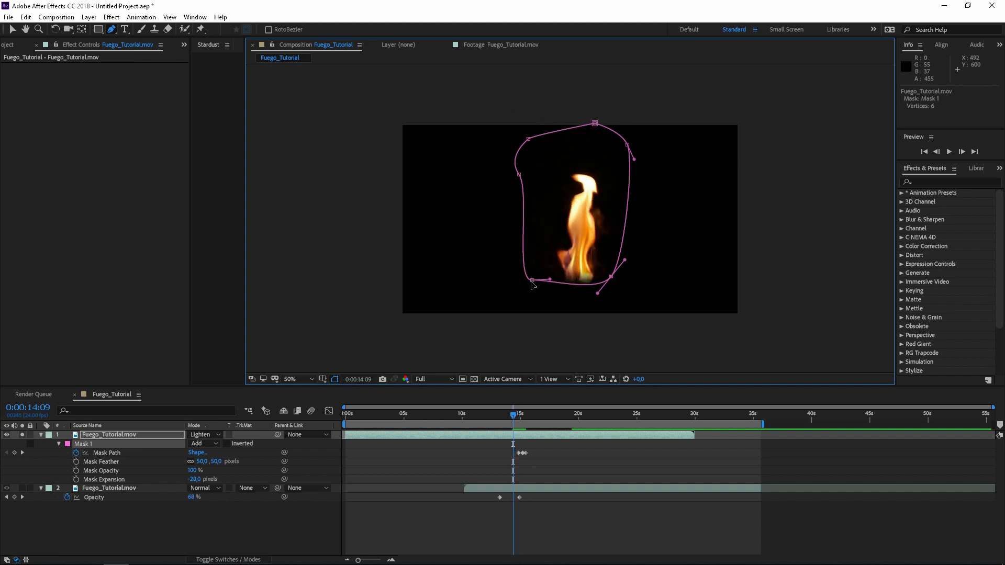
pyautogui.moveTo(532, 282); pyautogui.dragTo(379, 345)
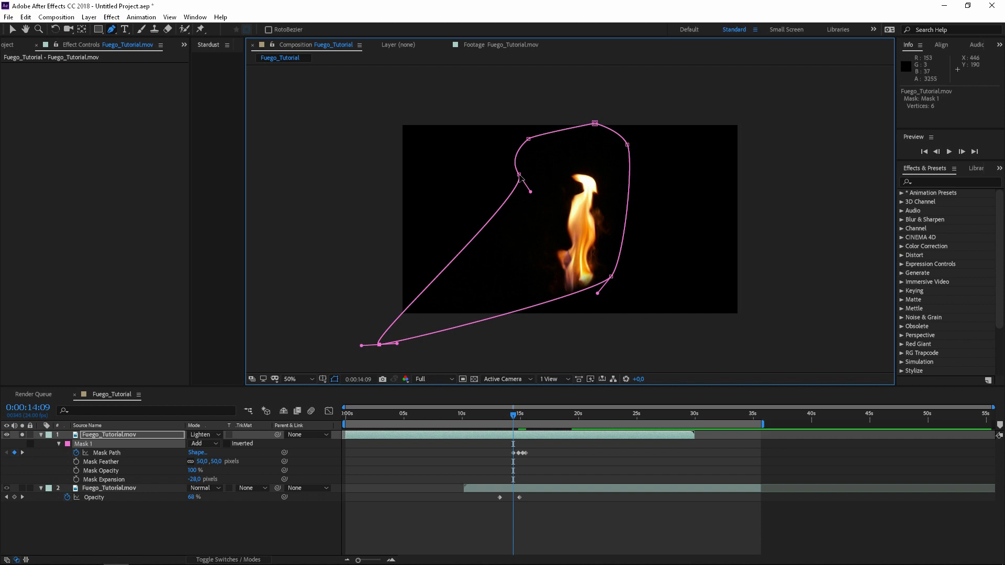
pyautogui.moveTo(518, 174); pyautogui.dragTo(378, 111)
pyautogui.moveTo(528, 139); pyautogui.dragTo(528, 101)
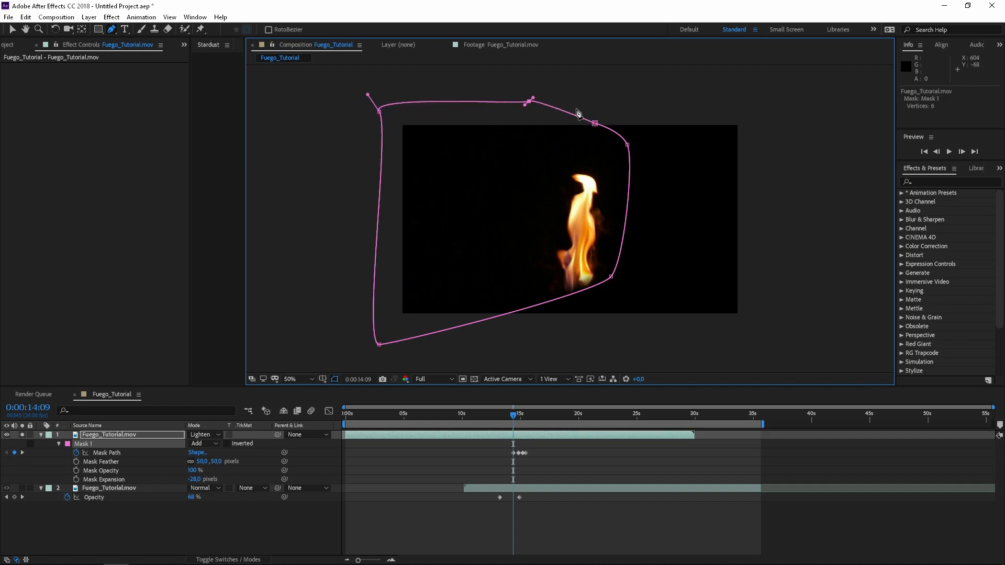
pyautogui.moveTo(595, 123); pyautogui.dragTo(612, 99)
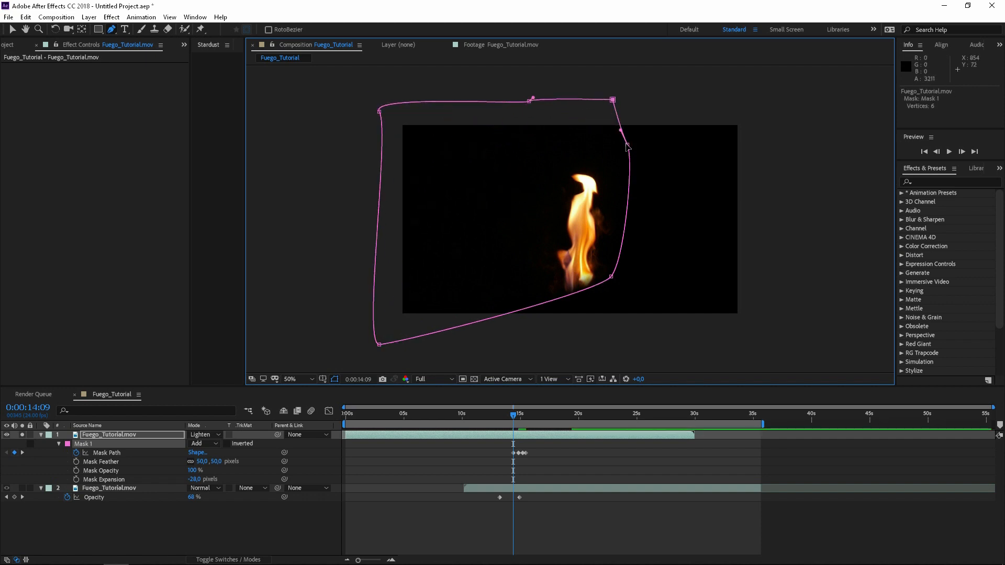
pyautogui.moveTo(627, 147); pyautogui.dragTo(778, 101)
pyautogui.moveTo(611, 276); pyautogui.dragTo(792, 350)
# Preview the top layer's animated mask from 0:00:13:13
pyautogui.moveTo(519, 416); pyautogui.dragTo(503, 415)
pyautogui.press('space')
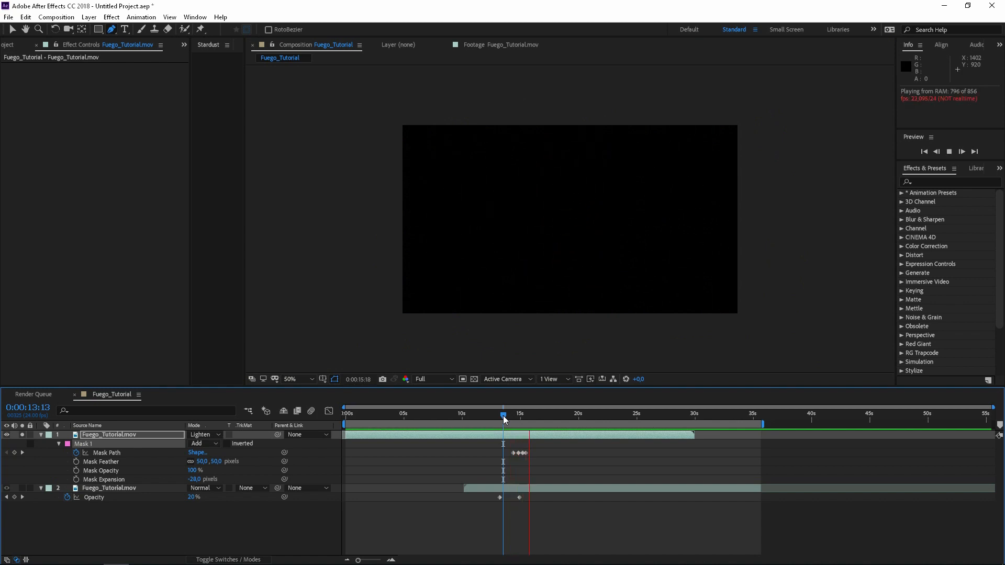
pyautogui.press('space')
pyautogui.moveTo(503, 415)
pyautogui.mouseDown()
pyautogui.moveTo(526, 420)
pyautogui.moveTo(506, 421)
pyautogui.mouseUp()
# Unsolo the top fire layer, solo the bottom one and delete the bottom layer's two opacity keyframes
pyautogui.click(558, 438)
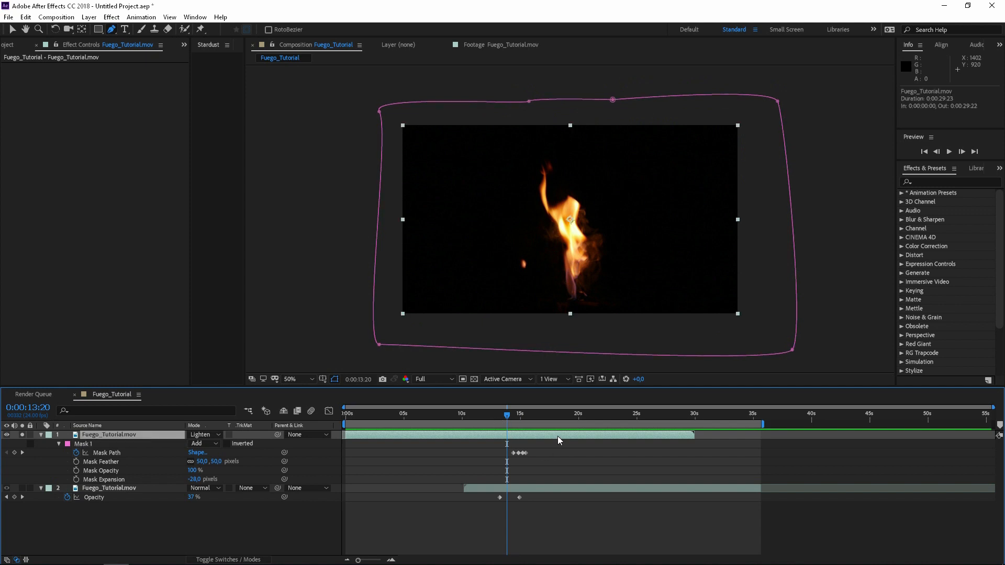
pyautogui.press('t')
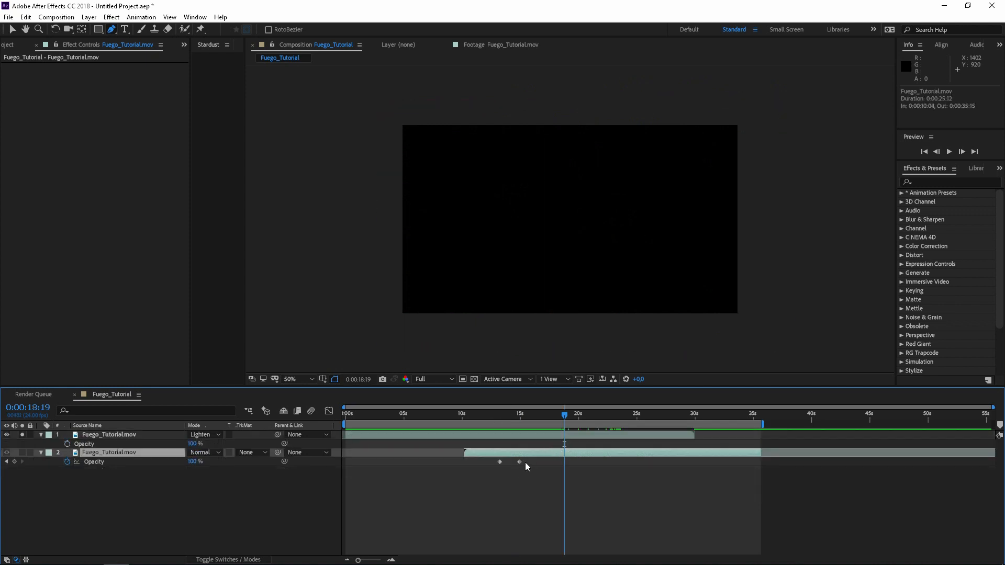
pyautogui.moveTo(526, 461); pyautogui.dragTo(478, 473)
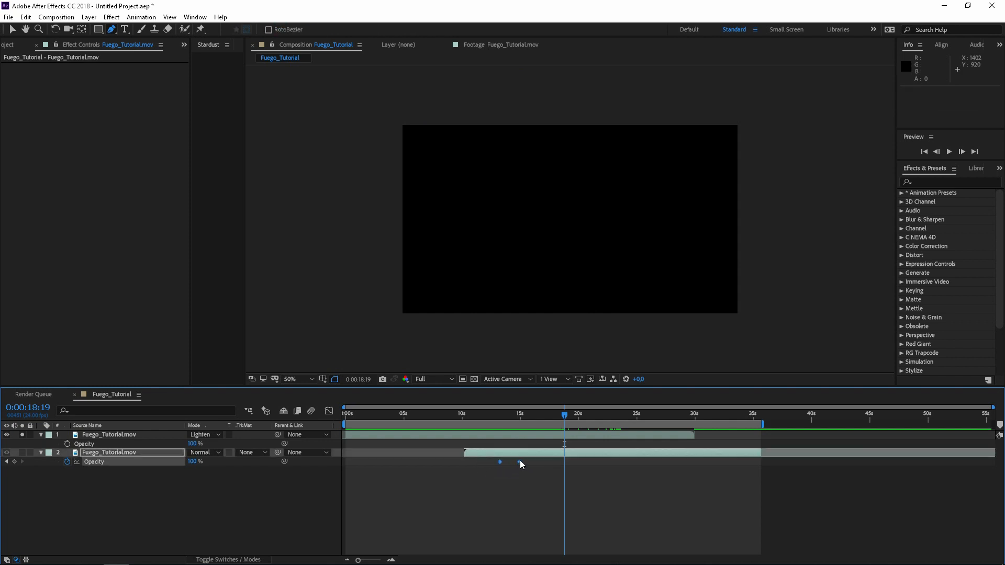
pyautogui.click(21, 435)
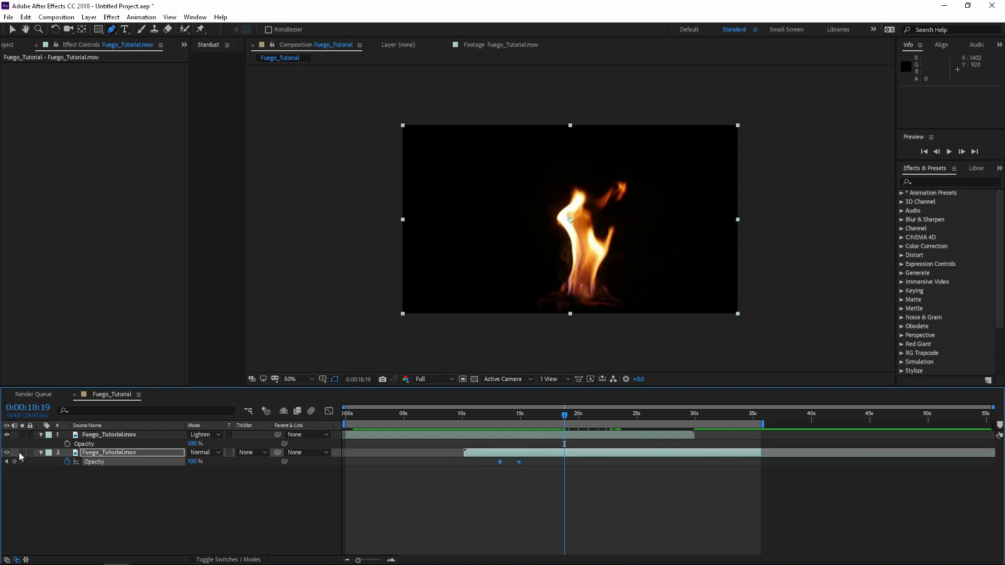
pyautogui.click(22, 452)
pyautogui.press('Delete')
# Draw a closed, curved six-point mask on the bottom fire layer around the main flame at 0:00:14:01, excluding the detached flame above
pyautogui.moveTo(523, 418)
pyautogui.mouseDown()
pyautogui.moveTo(488, 417)
pyautogui.moveTo(556, 418)
pyautogui.moveTo(508, 418)
pyautogui.mouseUp()
pyautogui.press('space')
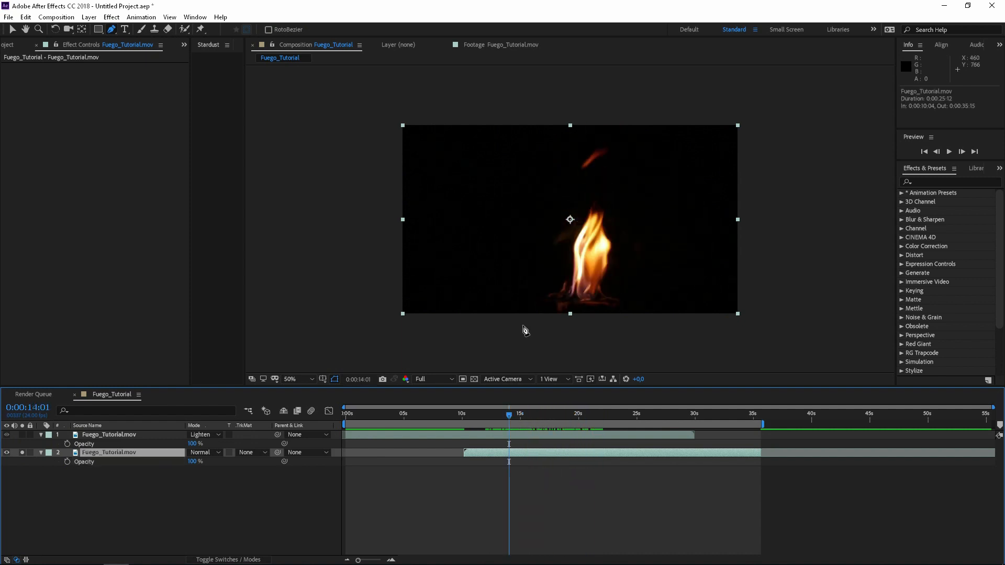
pyautogui.moveTo(523, 326); pyautogui.dragTo(525, 281)
pyautogui.moveTo(549, 206); pyautogui.dragTo(617, 187)
pyautogui.moveTo(642, 231); pyautogui.dragTo(646, 259)
pyautogui.click(638, 331)
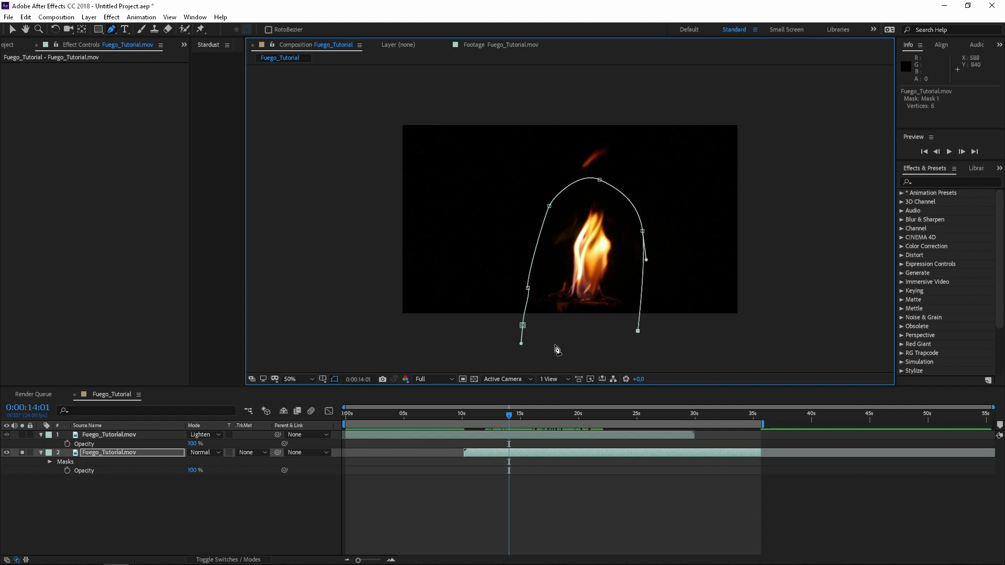
pyautogui.moveTo(523, 326); pyautogui.dragTo(519, 339)
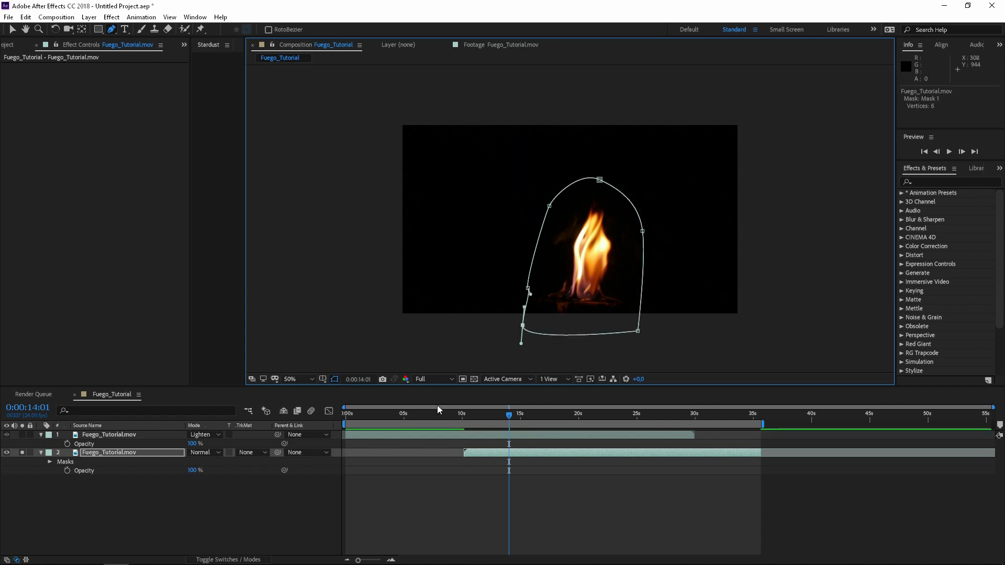
# Start keyframing the bottom layer's mask path at 0:00:14:01 and set the mask feather to 32 pixels
pyautogui.press('m')
pyautogui.press('m')
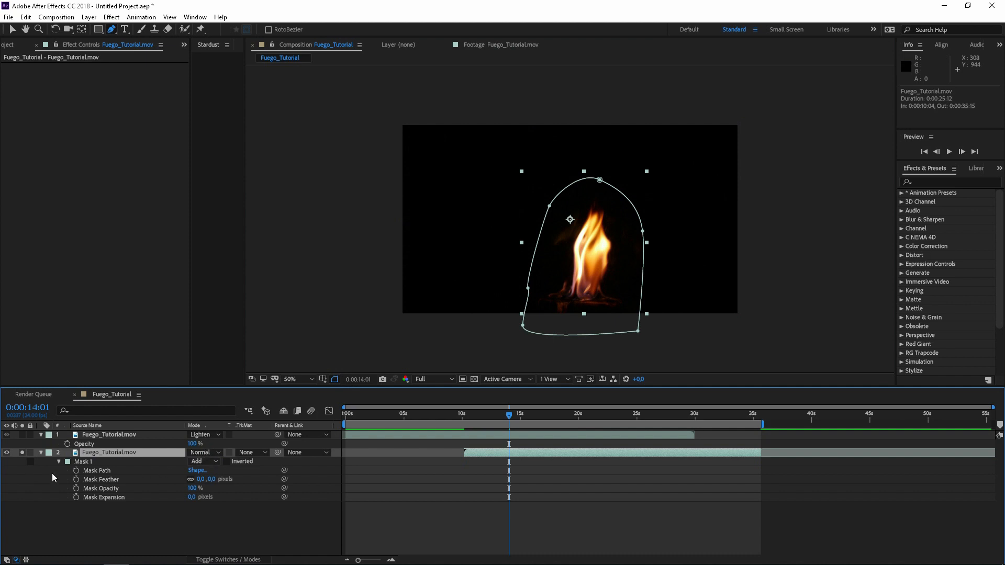
pyautogui.click(76, 471)
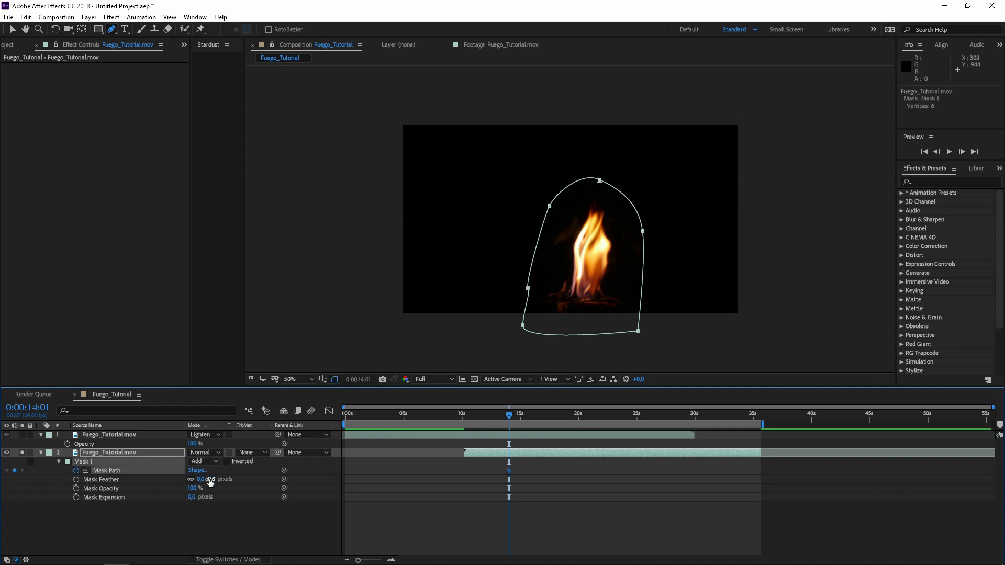
pyautogui.moveTo(210, 480); pyautogui.dragTo(227, 479)
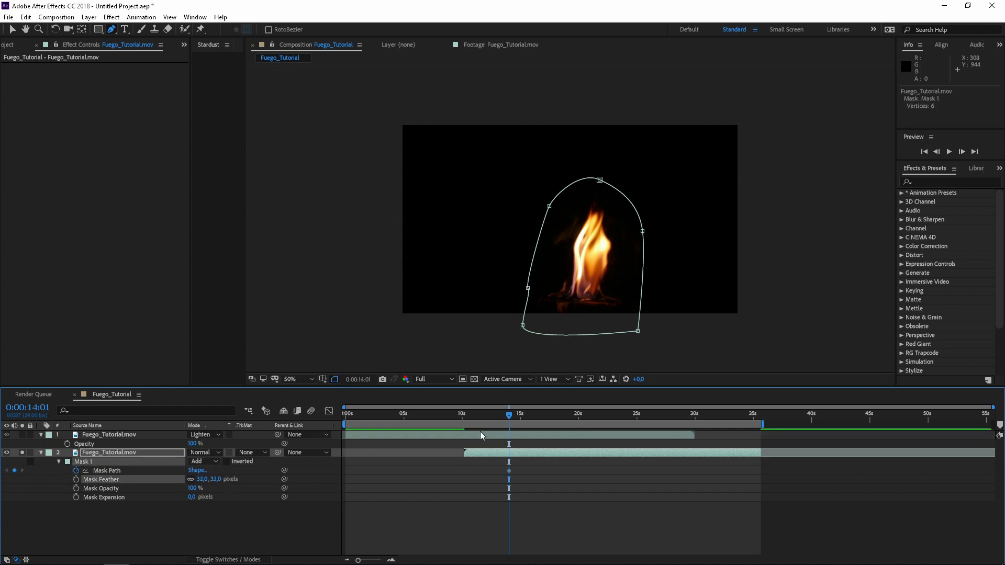
# At 0:00:13:18, reshape the bottom layer's mask into a narrower, lower outline around the flame's central tongue
pyautogui.press('pageup')
pyautogui.press('pageup')
pyautogui.press('pageup')
pyautogui.press('pageup')
pyautogui.press('pageup')
pyautogui.press('pageup')
pyautogui.press('pageup')
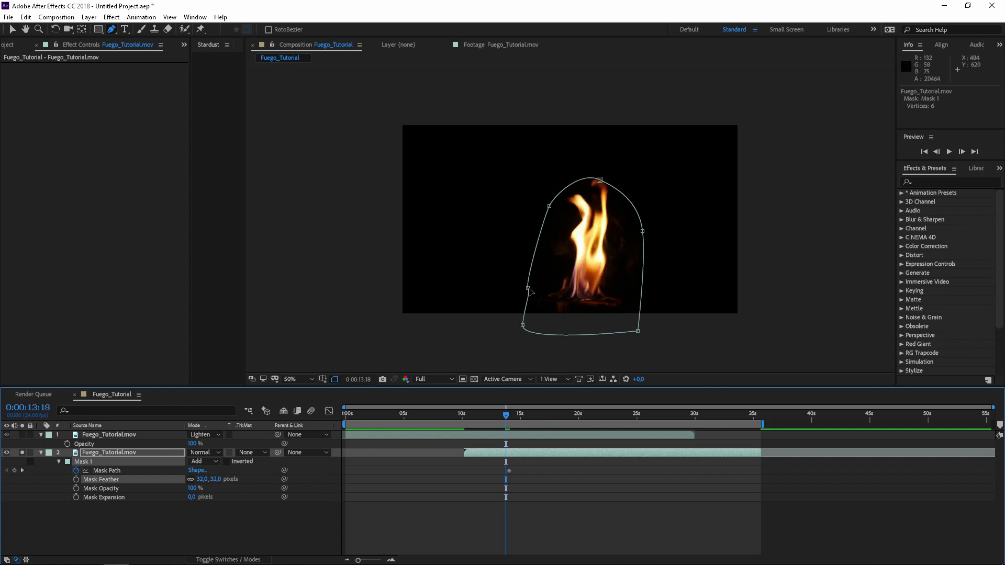
pyautogui.moveTo(529, 288); pyautogui.dragTo(523, 348)
pyautogui.moveTo(549, 207); pyautogui.dragTo(538, 290)
pyautogui.moveTo(599, 180); pyautogui.dragTo(579, 192)
pyautogui.moveTo(642, 233); pyautogui.dragTo(591, 258)
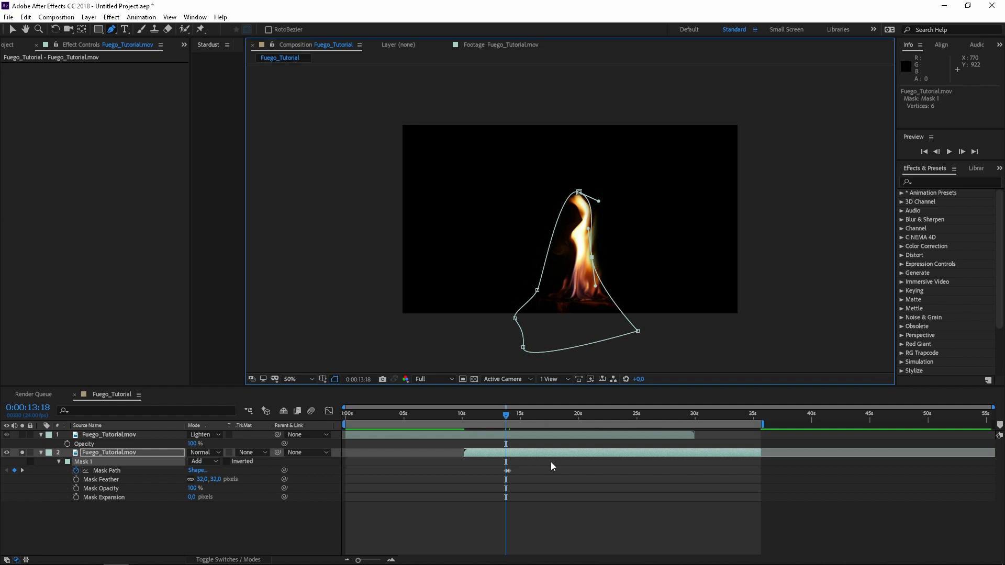
# At 0:00:13:13, lower the mask's top point and right-side point to follow the shorter flame
pyautogui.press('pageup')
pyautogui.press('pageup')
pyautogui.press('pageup')
pyautogui.press('pageup')
pyautogui.press('pageup')
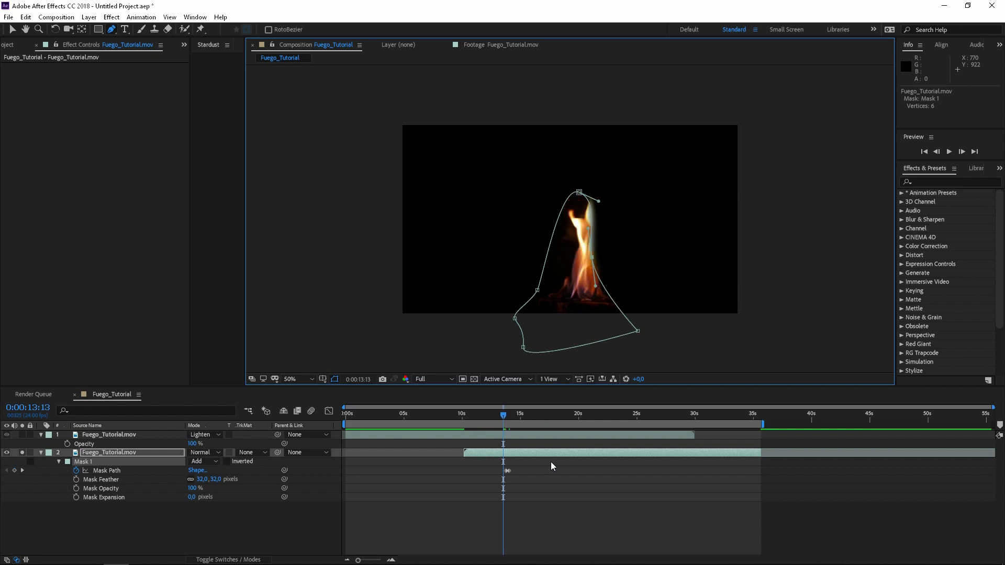
pyautogui.moveTo(591, 259); pyautogui.dragTo(591, 276)
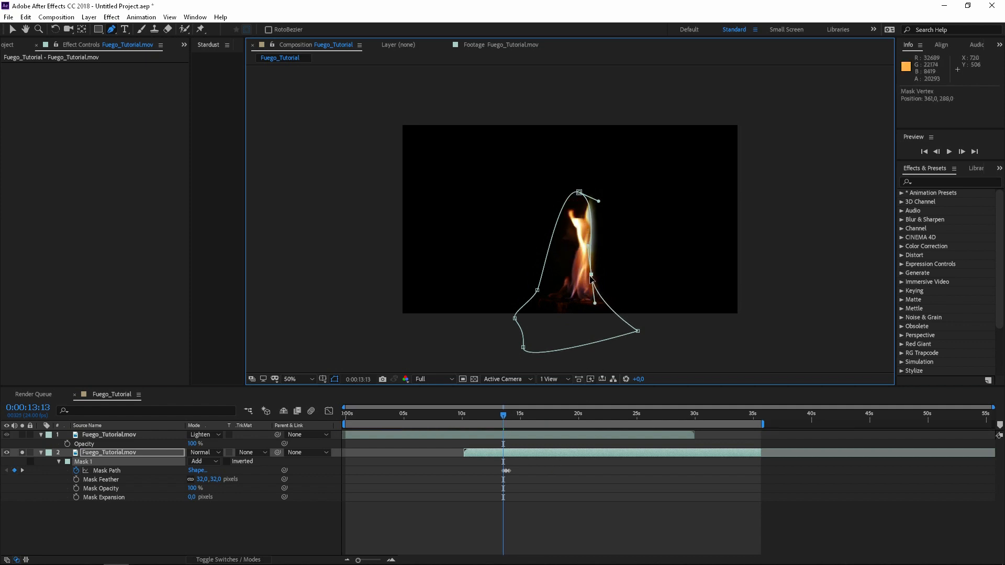
pyautogui.moveTo(578, 192); pyautogui.dragTo(580, 214)
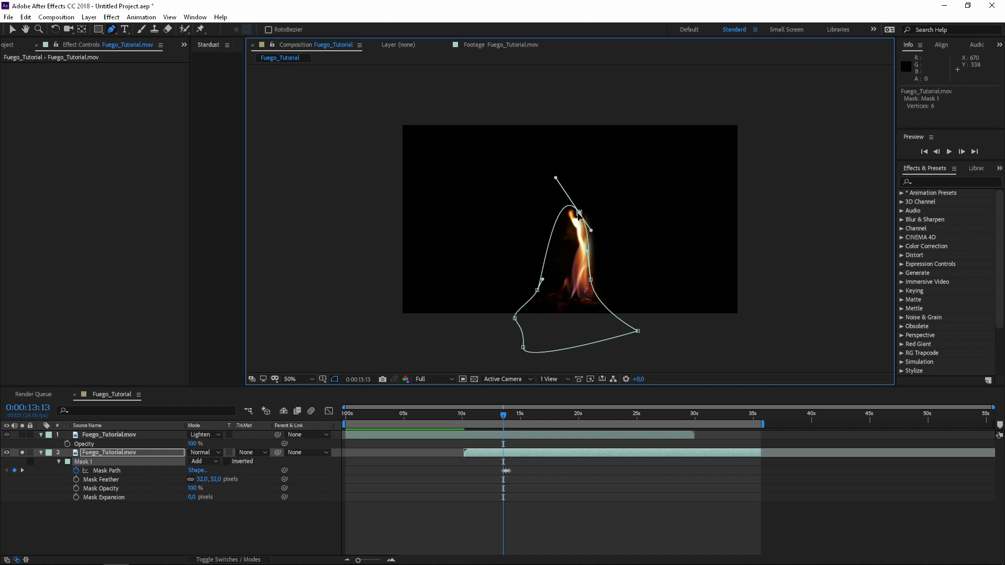
# At 0:00:13:04, collapse the bottom layer's mask below the frame to hide the flame completely, and preview the reveal
pyautogui.press('pageup')
pyautogui.press('pageup')
pyautogui.press('pageup')
pyautogui.press('pageup')
pyautogui.press('pageup')
pyautogui.press('pageup')
pyautogui.press('pageup')
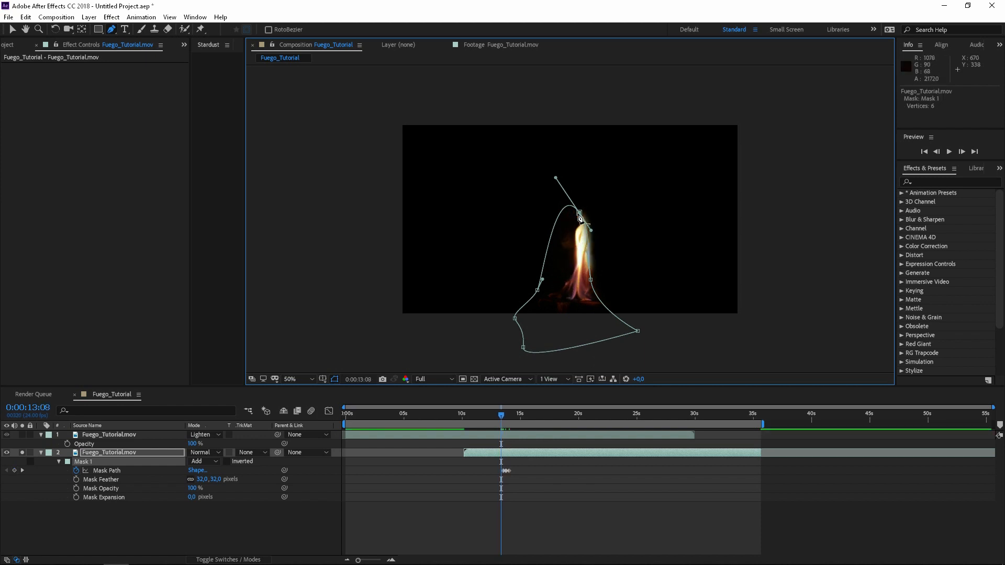
pyautogui.press('pageup')
pyautogui.press('pageup')
pyautogui.moveTo(578, 213); pyautogui.dragTo(606, 331)
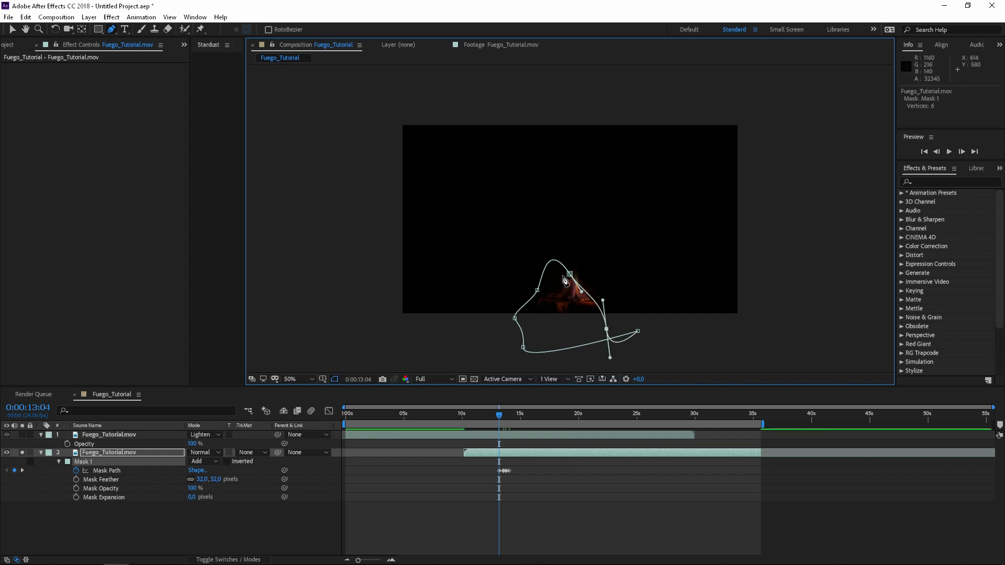
pyautogui.moveTo(569, 274); pyautogui.dragTo(568, 324)
pyautogui.moveTo(537, 290); pyautogui.dragTo(510, 324)
pyautogui.click(606, 329)
pyautogui.moveTo(601, 309); pyautogui.dragTo(597, 318)
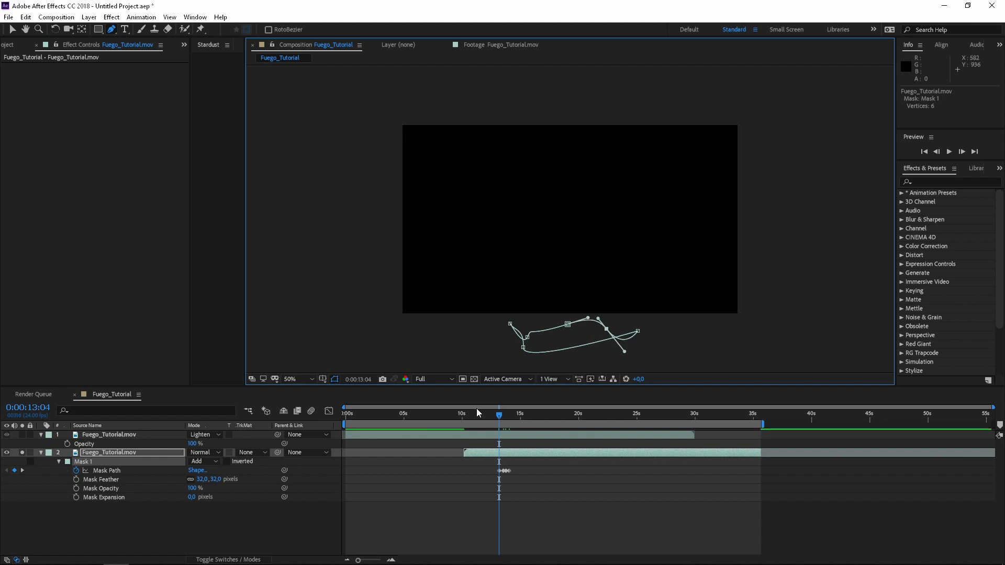
pyautogui.press('space')
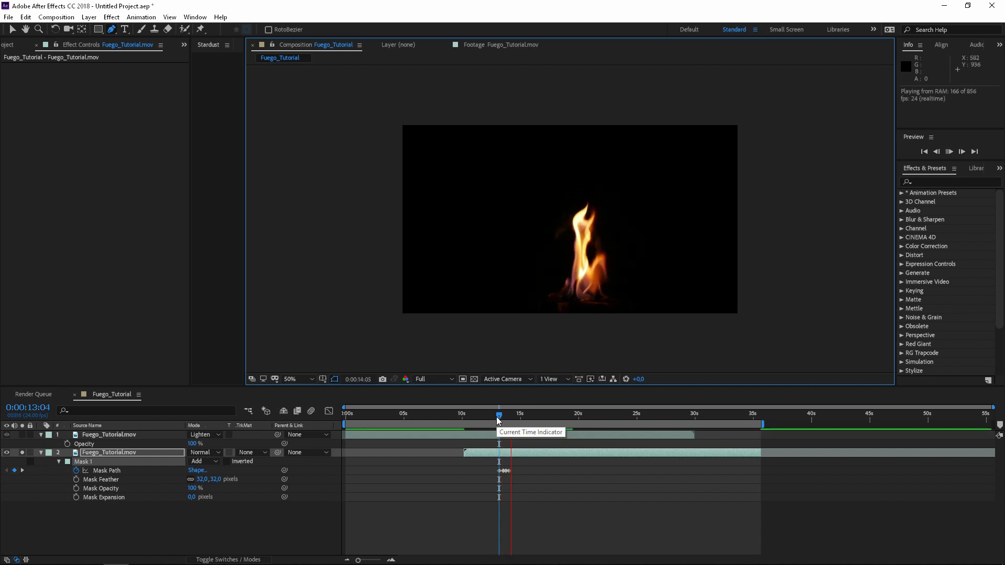
# At 0:00:14:10, expand the bottom layer's mask path outward on all sides beyond the frame so it reveals the whole image
pyautogui.press('space')
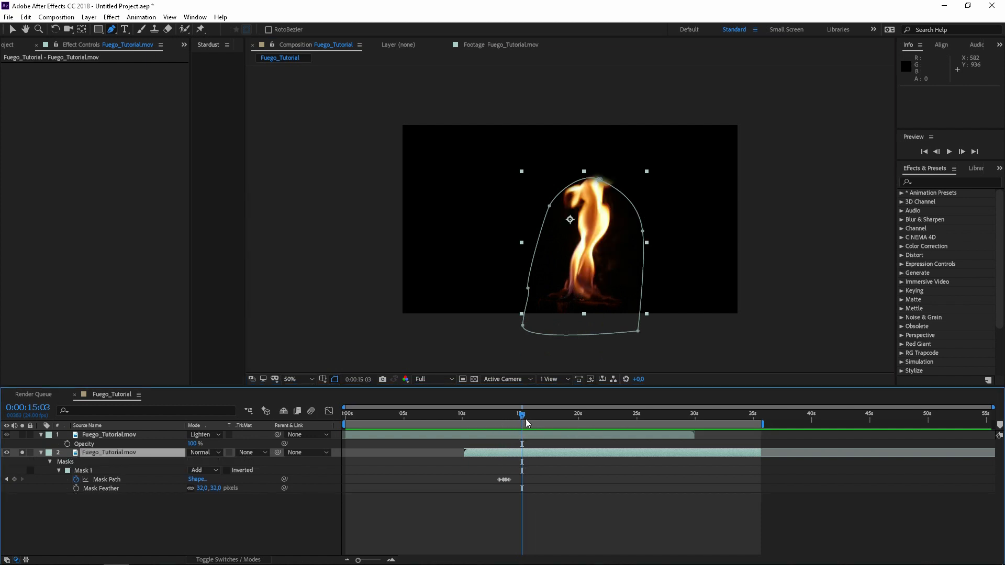
pyautogui.moveTo(526, 423); pyautogui.dragTo(517, 409)
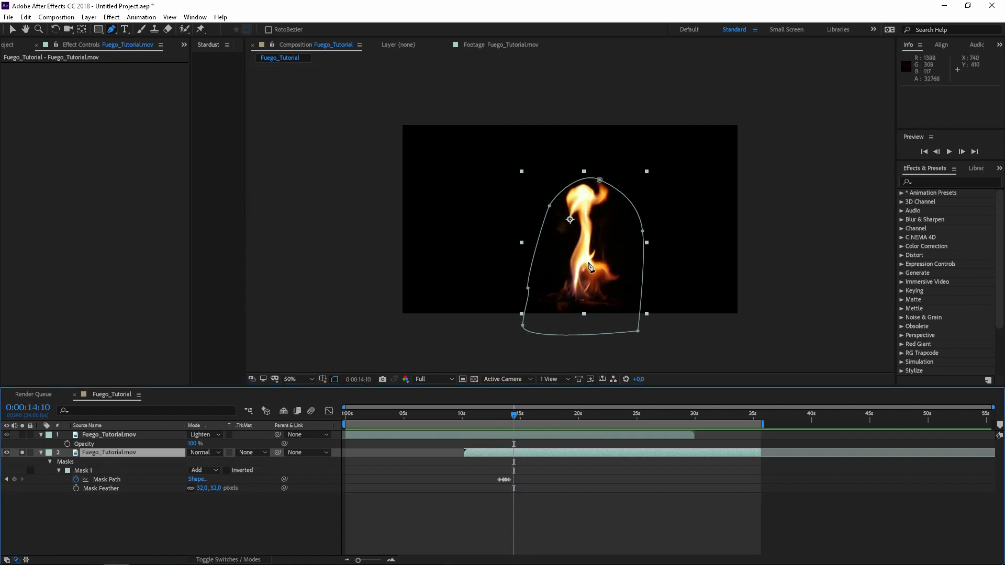
pyautogui.moveTo(599, 181); pyautogui.dragTo(605, 68)
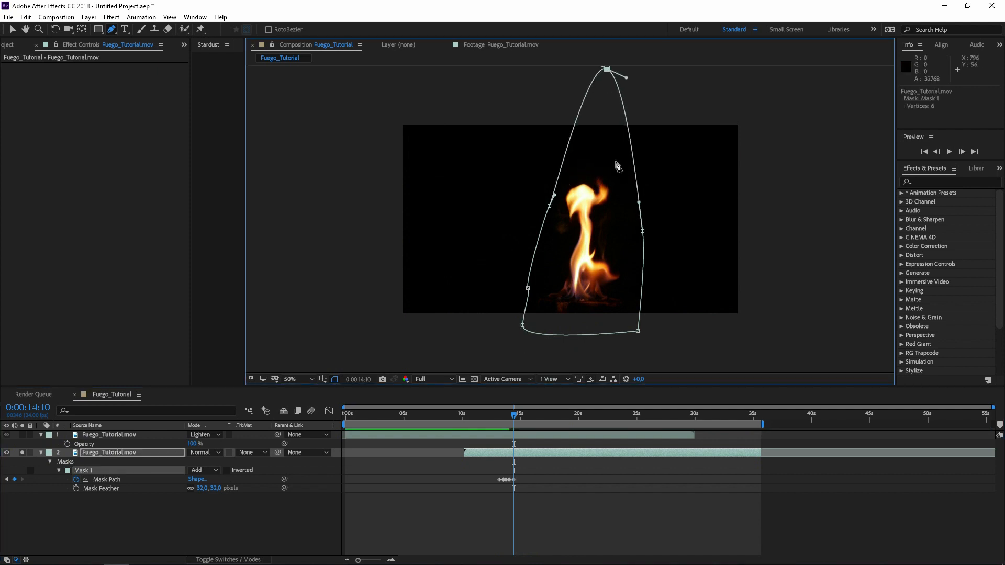
pyautogui.moveTo(642, 230); pyautogui.dragTo(757, 96)
pyautogui.moveTo(636, 331); pyautogui.dragTo(758, 343)
pyautogui.moveTo(549, 206); pyautogui.dragTo(351, 115)
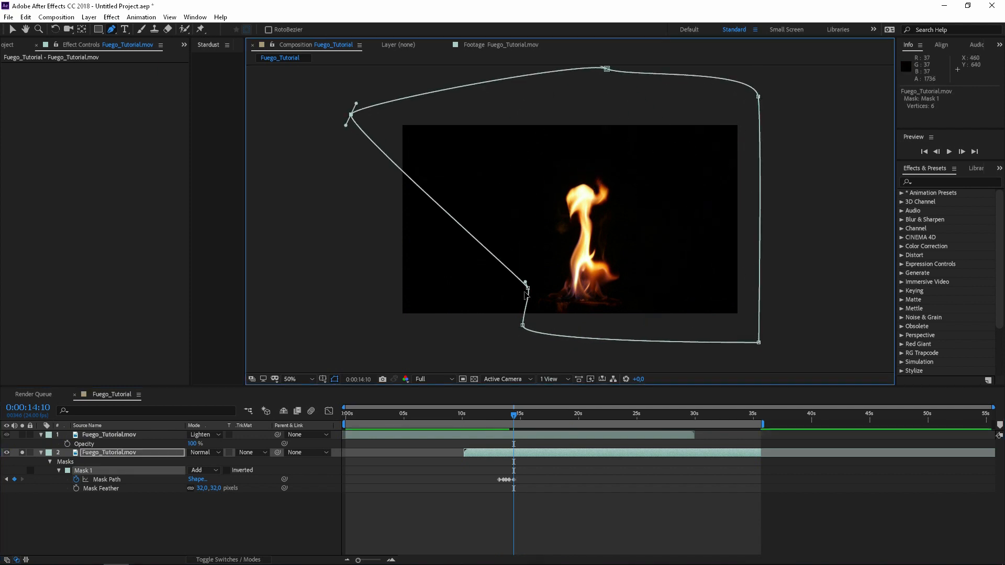
pyautogui.moveTo(528, 288); pyautogui.dragTo(388, 321)
pyautogui.moveTo(523, 325); pyautogui.dragTo(500, 334)
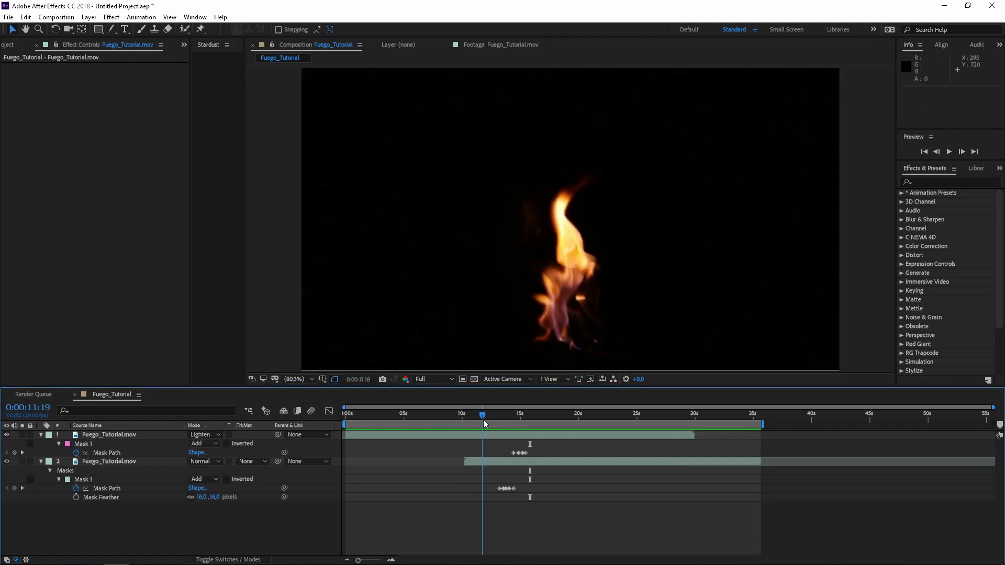
# Preview the blended transition between both masked fire layers from 0:00:12:22
pyautogui.moveTo(482, 420); pyautogui.dragTo(495, 437)
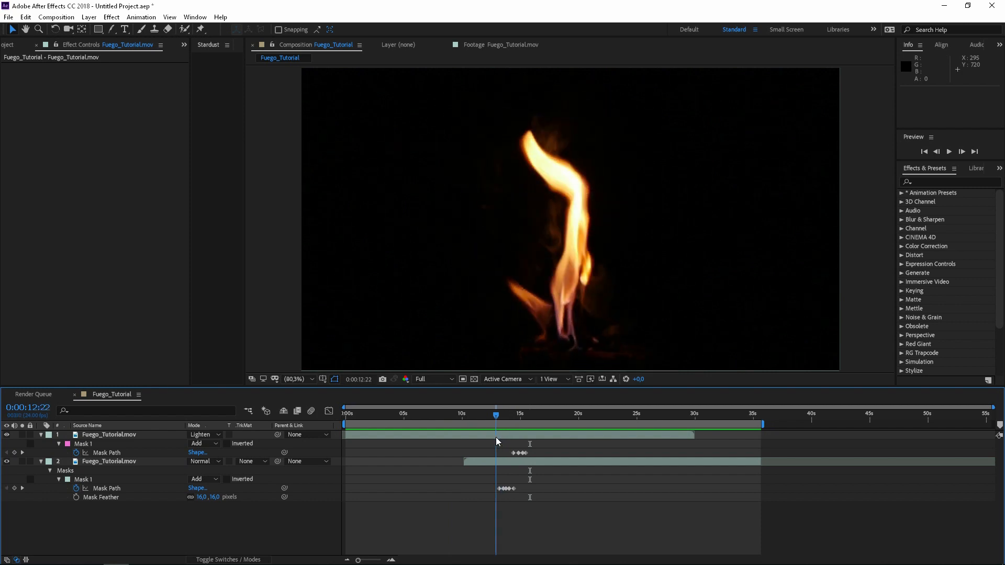
pyautogui.press('space')
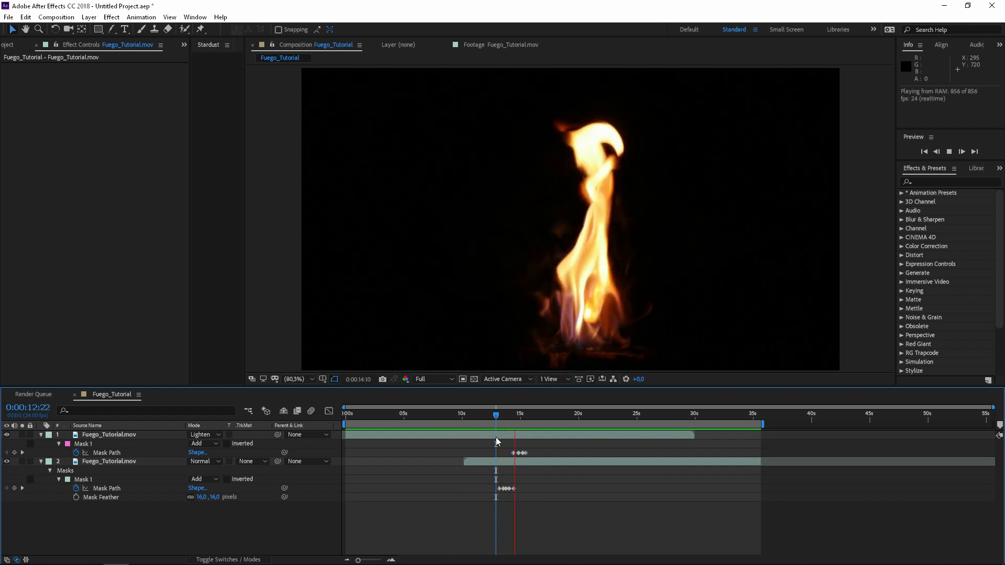